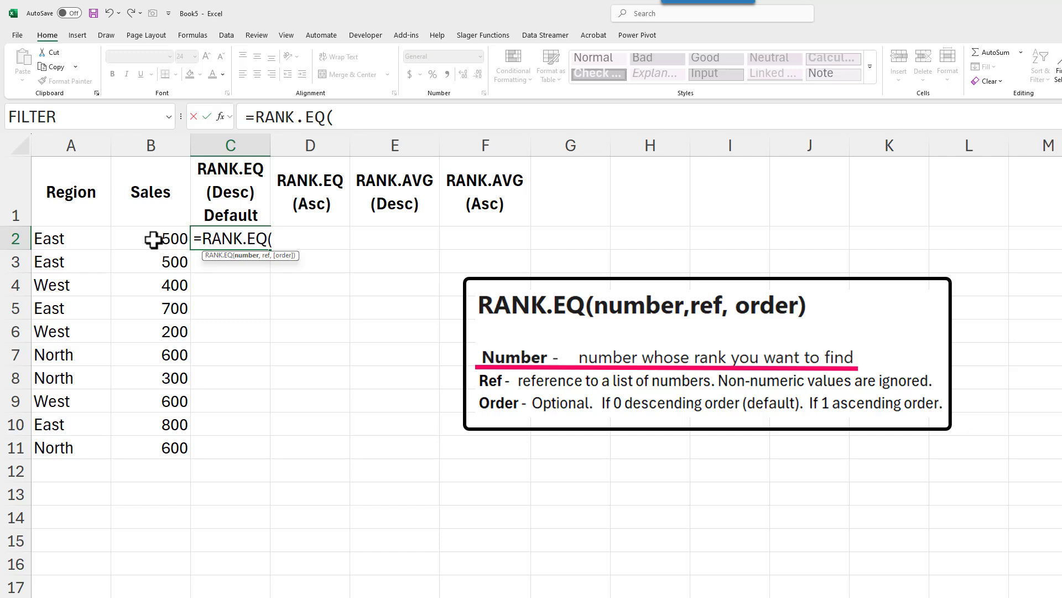
- Complete the formula in C2 as =RANK.EQ(B2,$B$2:$B$11,0) and fill it down through C11
{"action": "left_click", "coordinate": [153, 239]}
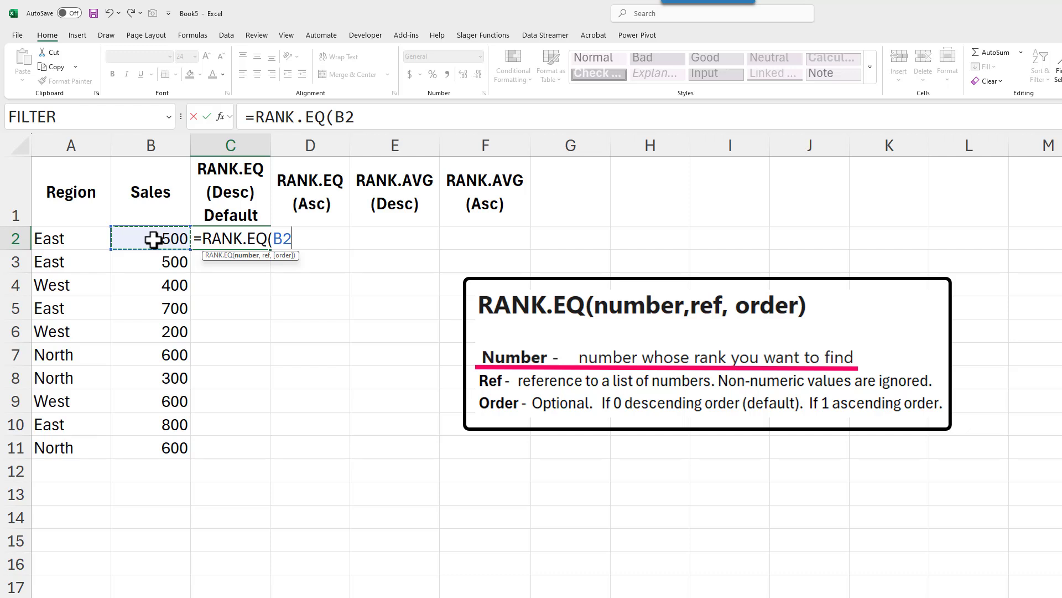
{"action": "type", "text": ","}
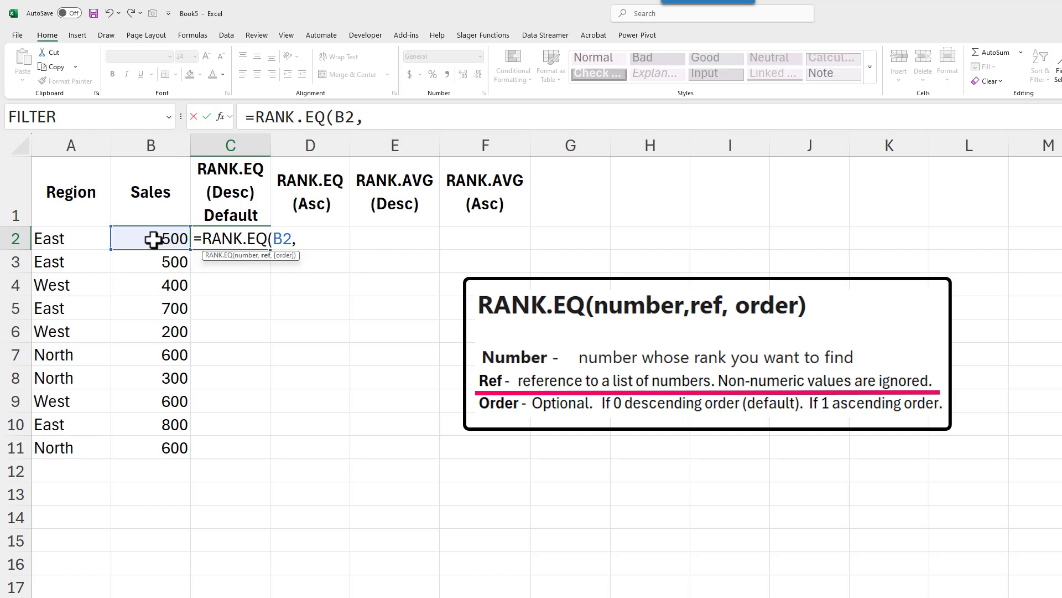
{"action": "left_click_drag", "start_coordinate": [154, 239], "coordinate": [166, 443]}
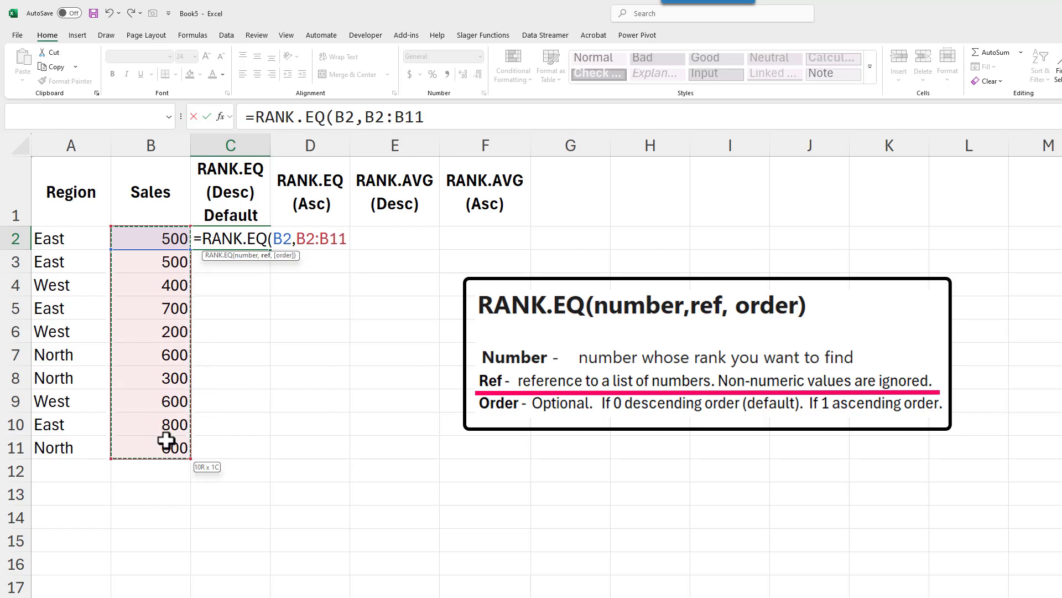
{"action": "left_click_drag", "start_coordinate": [364, 117], "coordinate": [430, 117]}
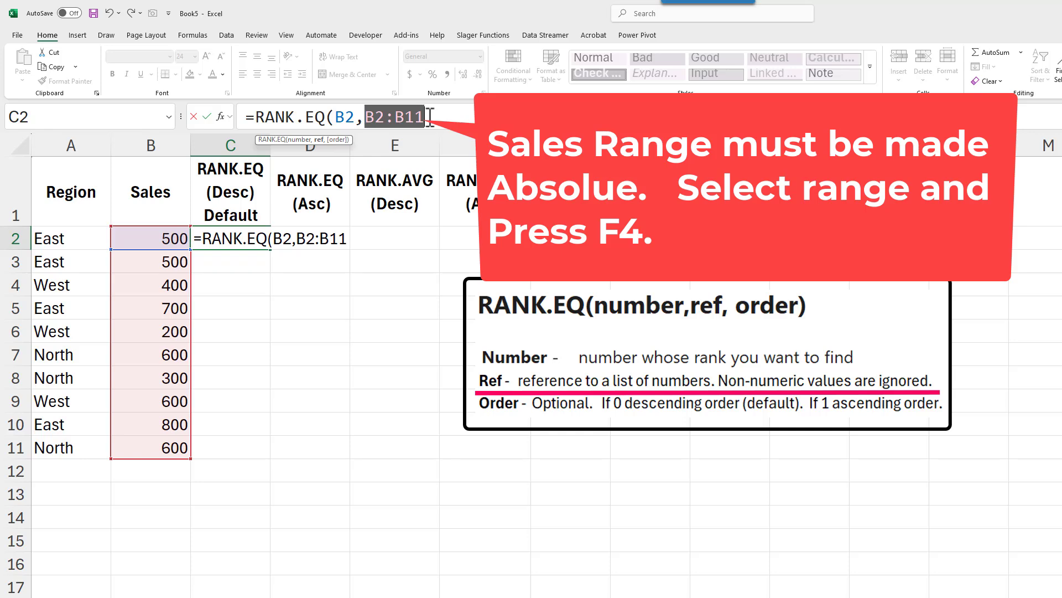
{"action": "key", "text": "F4"}
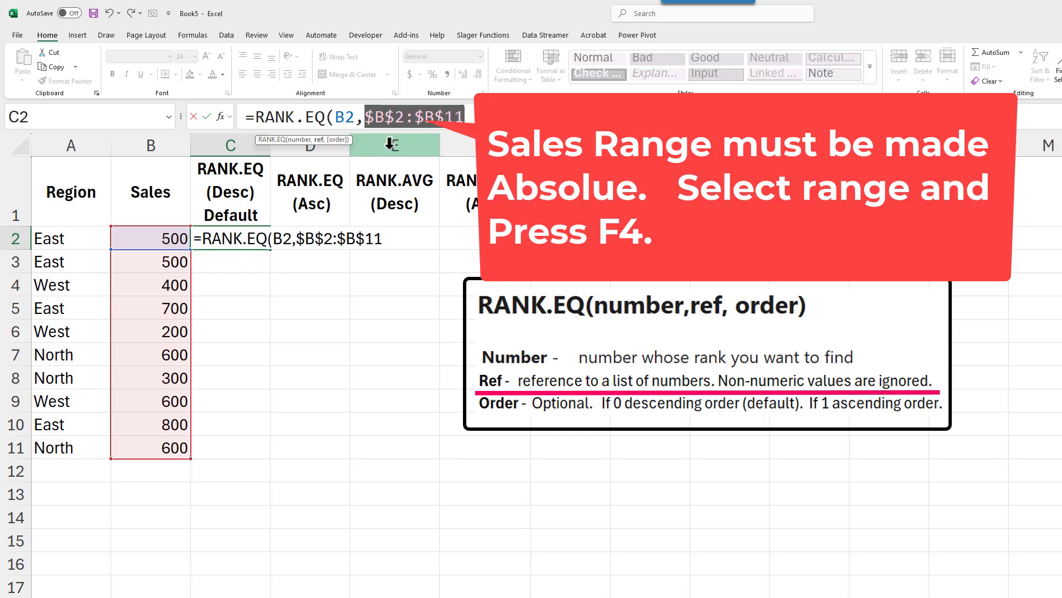
{"action": "left_click", "coordinate": [471, 117]}
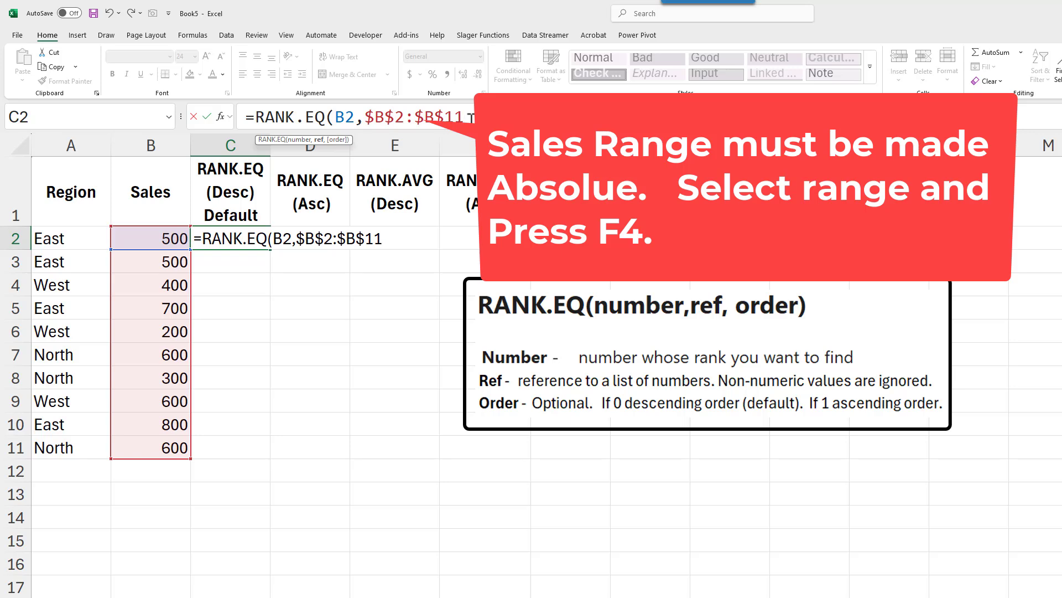
{"action": "type", "text": ","}
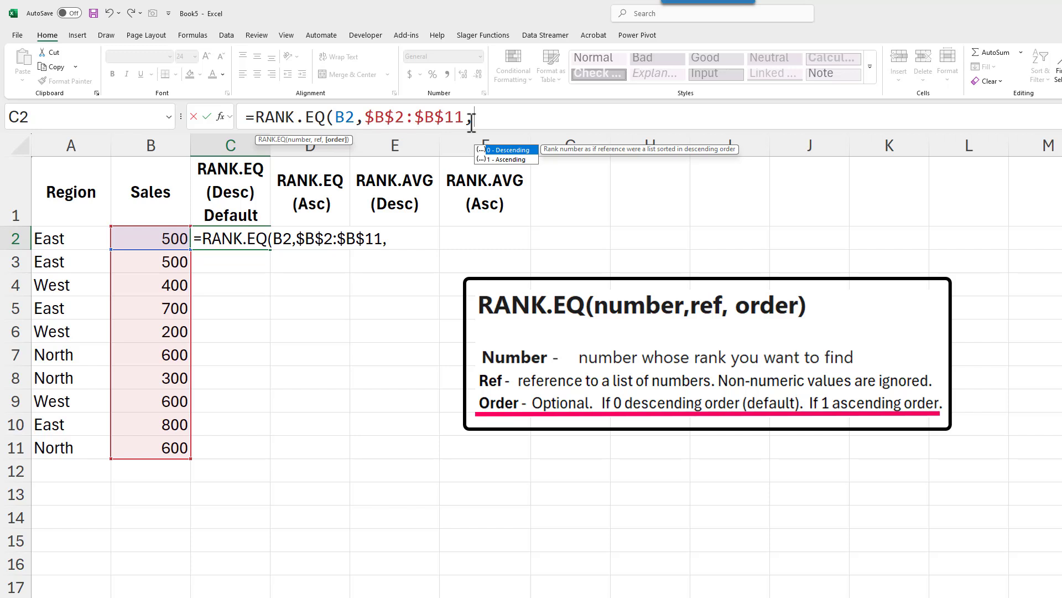
{"action": "type", "text": "0)"}
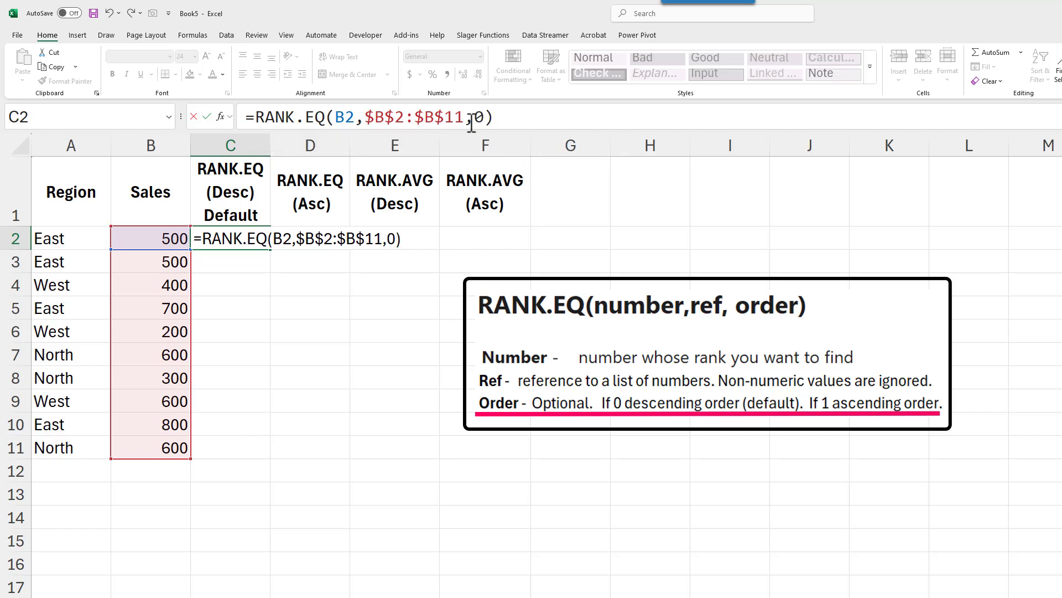
{"action": "key", "text": "ctrl+Return"}
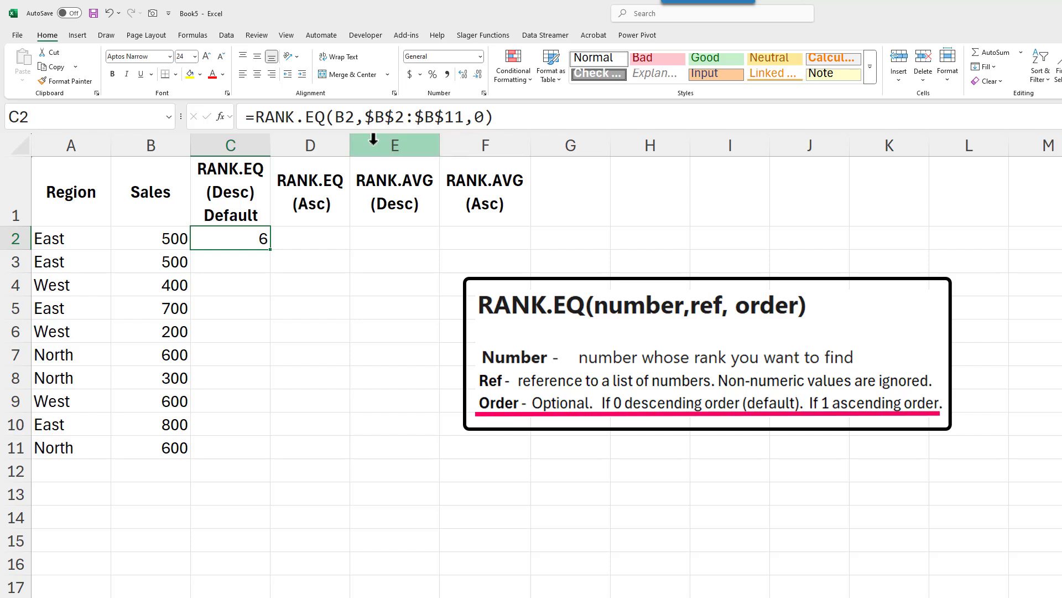
{"action": "double_click", "coordinate": [269, 249]}
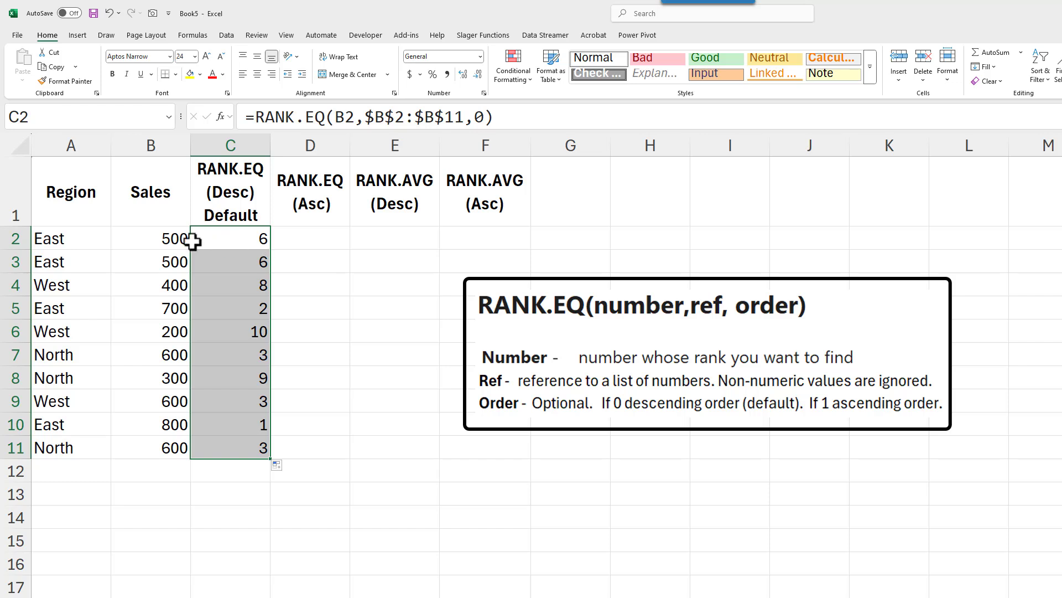
- Define the named range Sales for cells B2:B11
{"action": "left_click", "coordinate": [144, 235]}
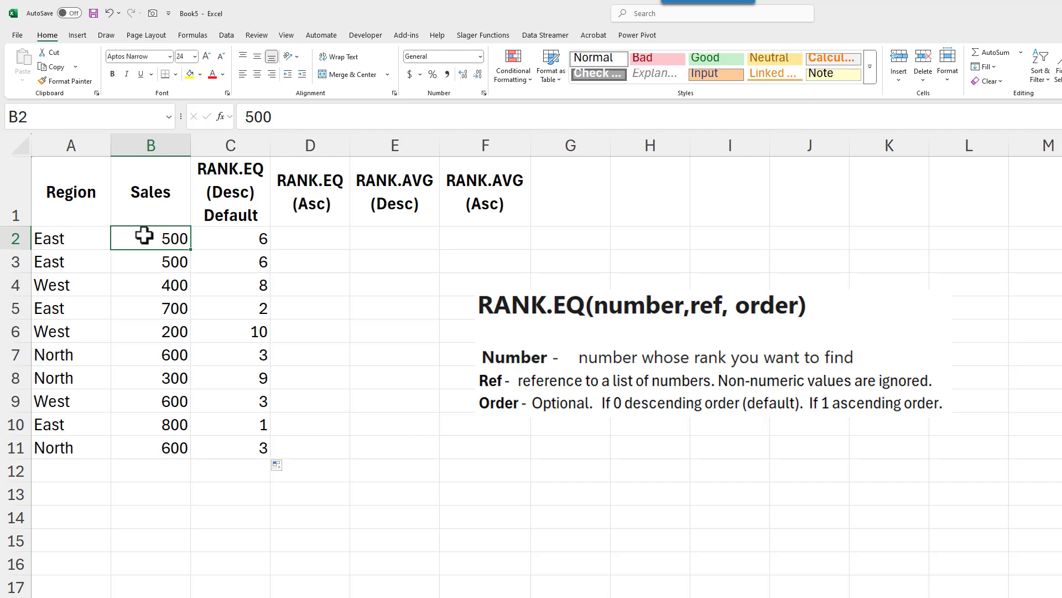
{"action": "left_click_drag", "start_coordinate": [143, 235], "coordinate": [157, 441]}
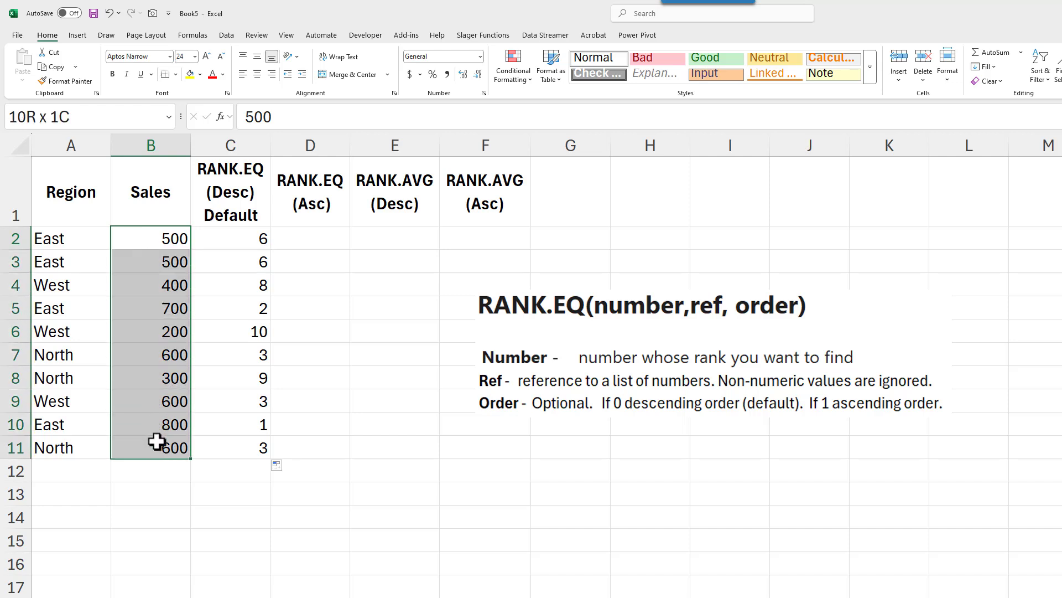
{"action": "left_click", "coordinate": [86, 117]}
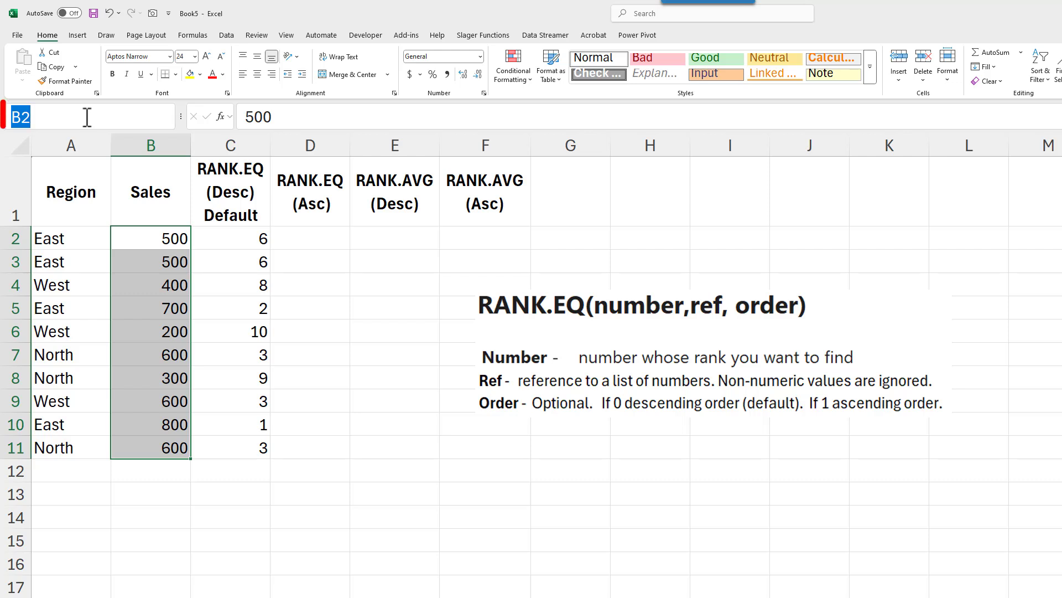
{"action": "type", "text": "Sales"}
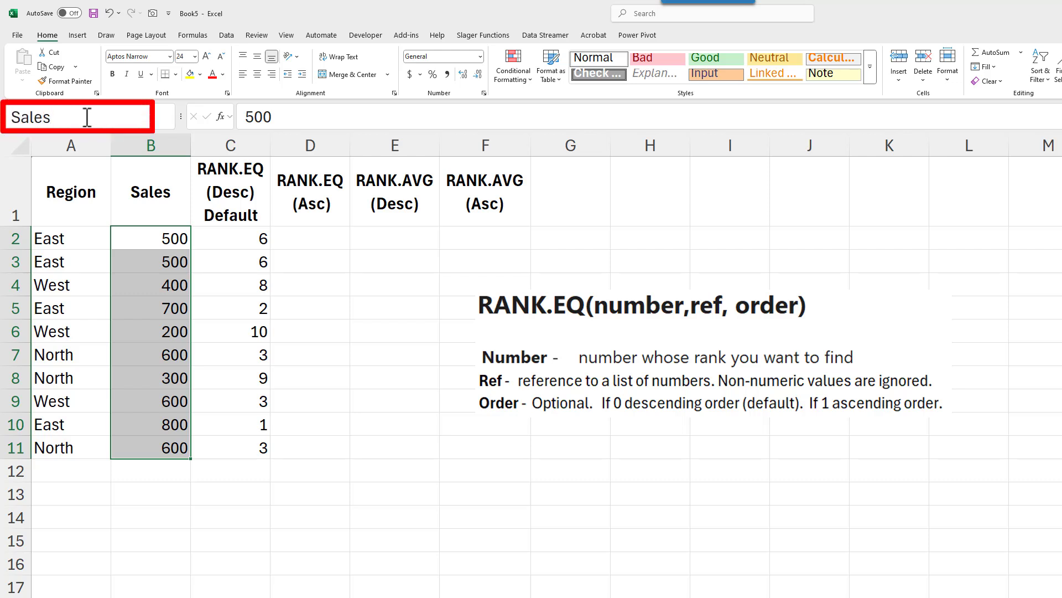
{"action": "key", "text": "Return"}
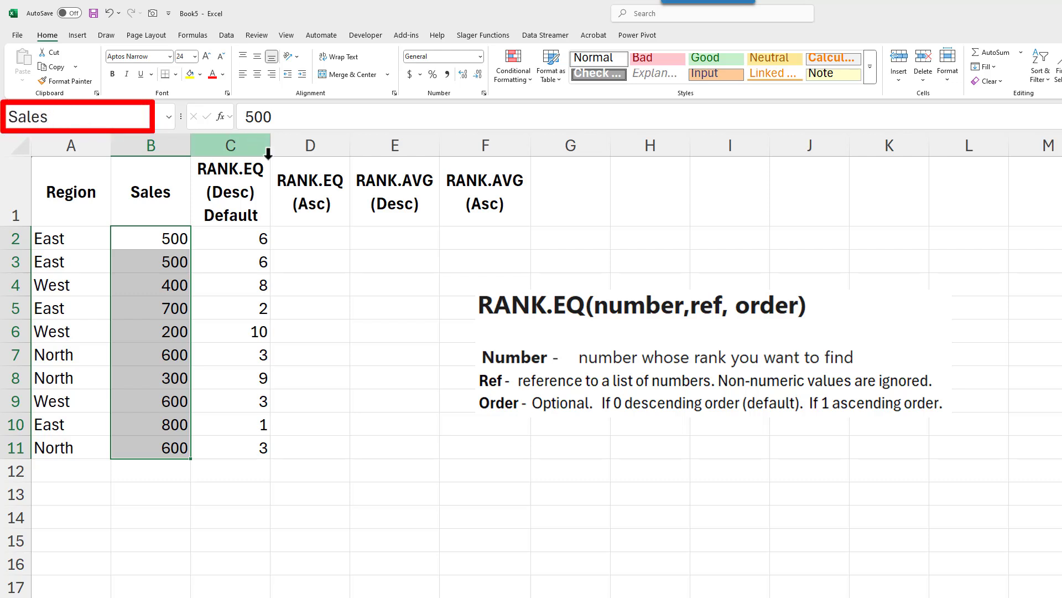
- Enter the ascending rank formula =RANK.EQ(B2,Sales,1) in D2 and fill it down through D11
{"action": "left_click", "coordinate": [281, 236]}
{"action": "type", "text": "=rank"}
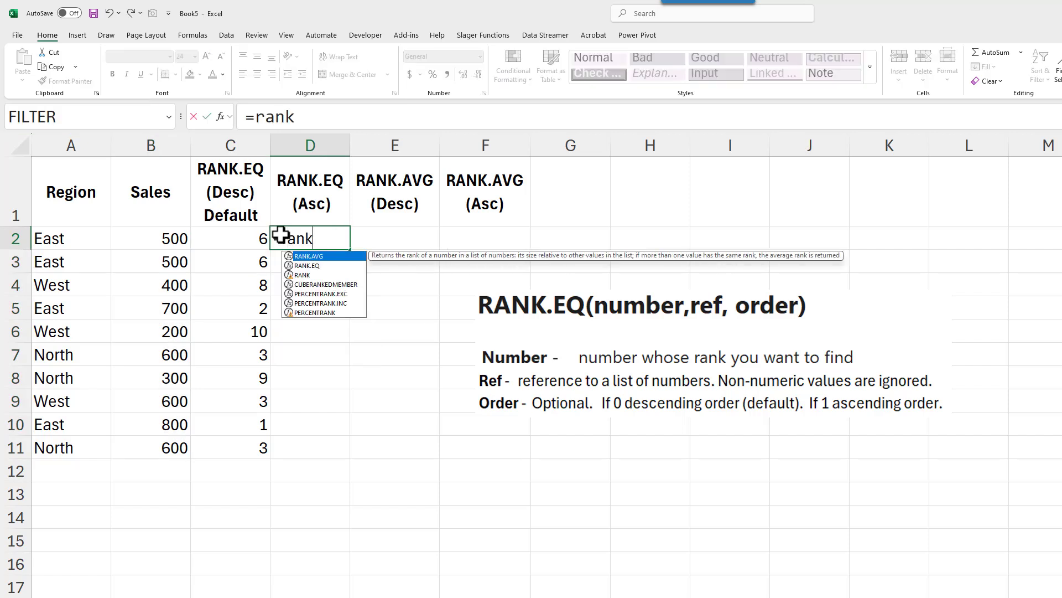
{"action": "key", "text": "Down"}
{"action": "key", "text": "Tab"}
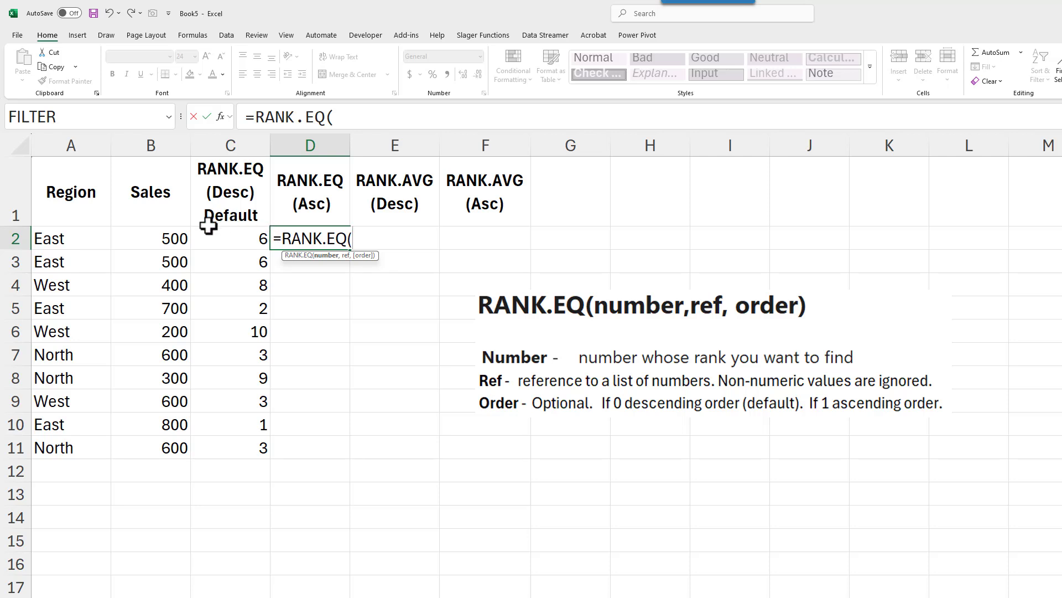
{"action": "left_click", "coordinate": [158, 235]}
{"action": "type", "text": ",sa"}
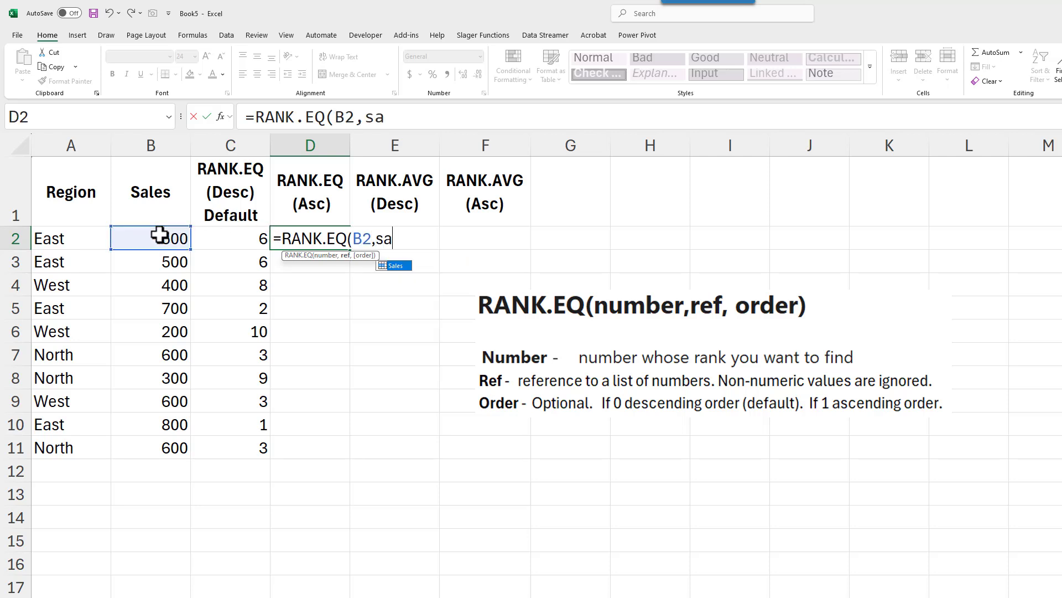
{"action": "key", "text": "Tab"}
{"action": "type", "text": ","}
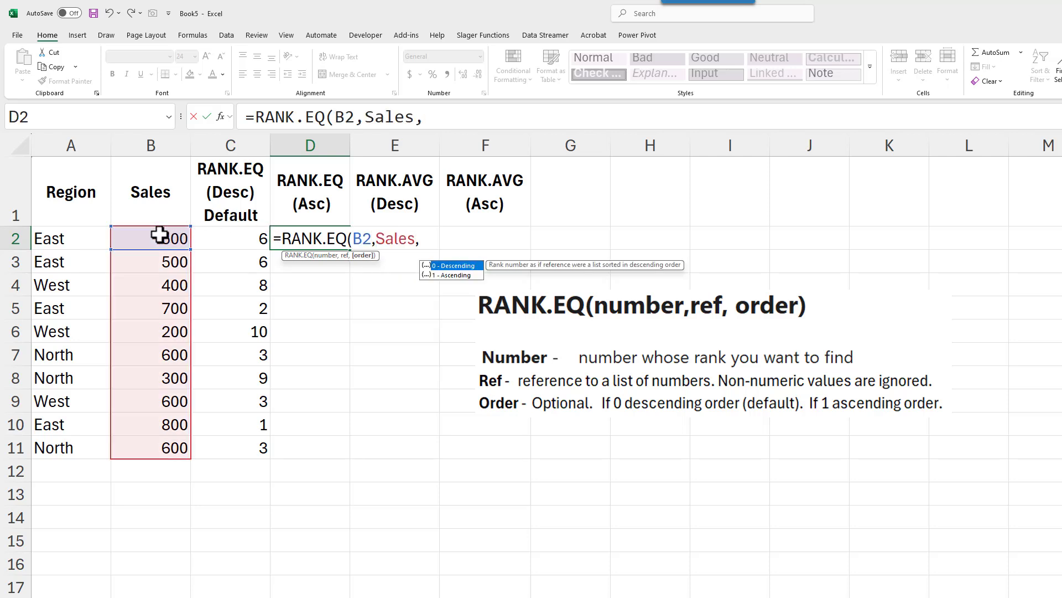
{"action": "type", "text": "1)"}
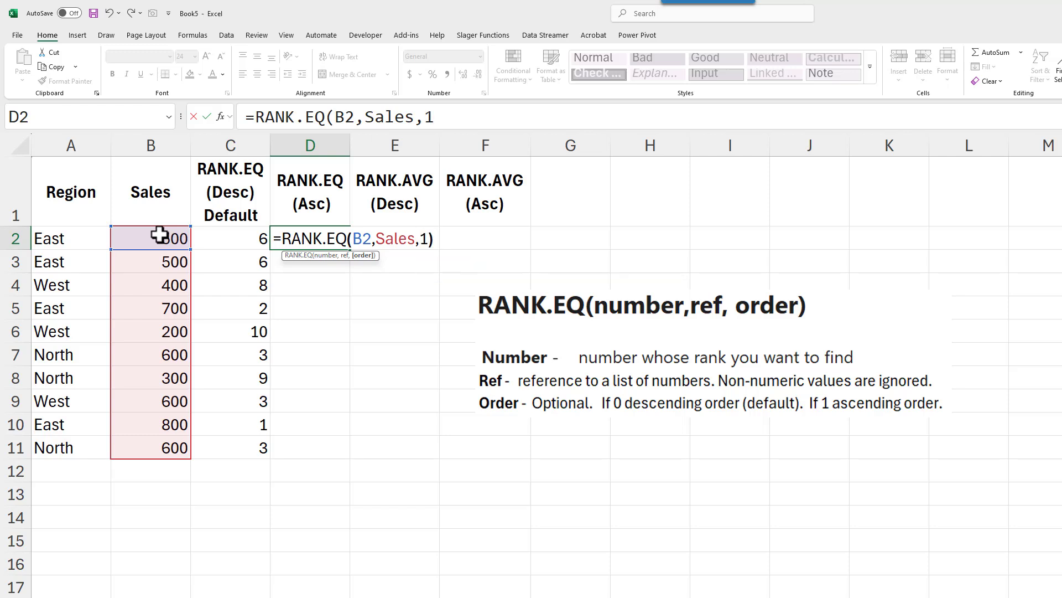
{"action": "key", "text": "ctrl+Return"}
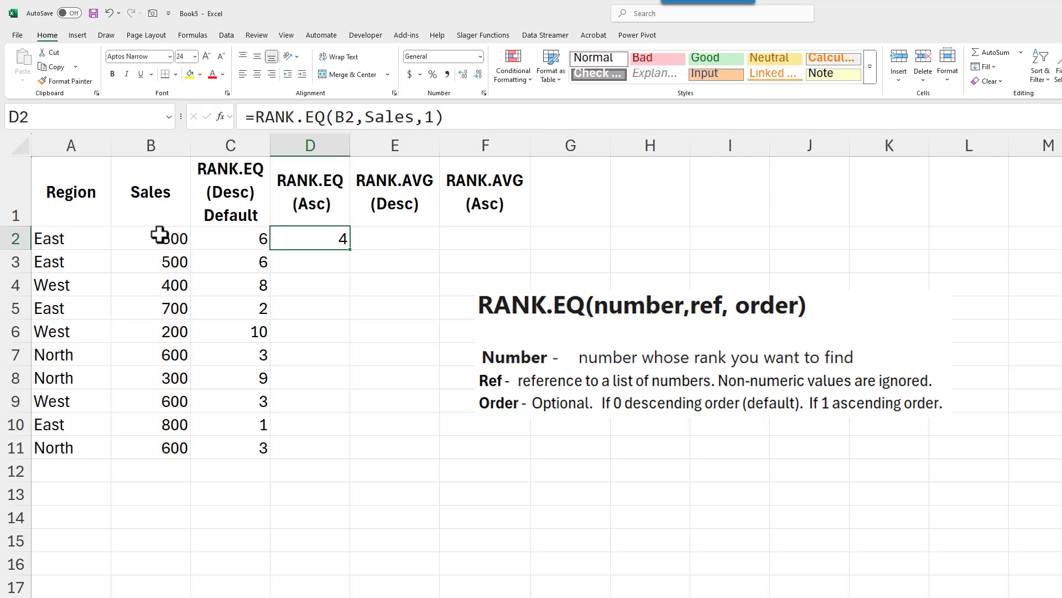
{"action": "double_click", "coordinate": [351, 249]}
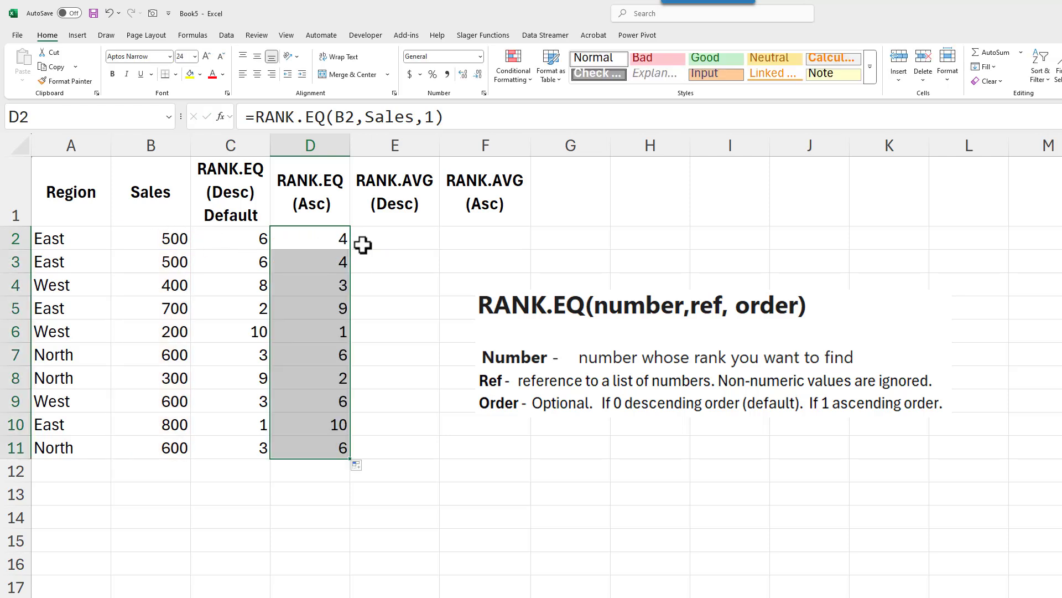
- Enter the descending average rank formula =RANK.AVG(B2,Sales,0) in E2 and fill it down through E11
{"action": "left_click", "coordinate": [363, 244]}
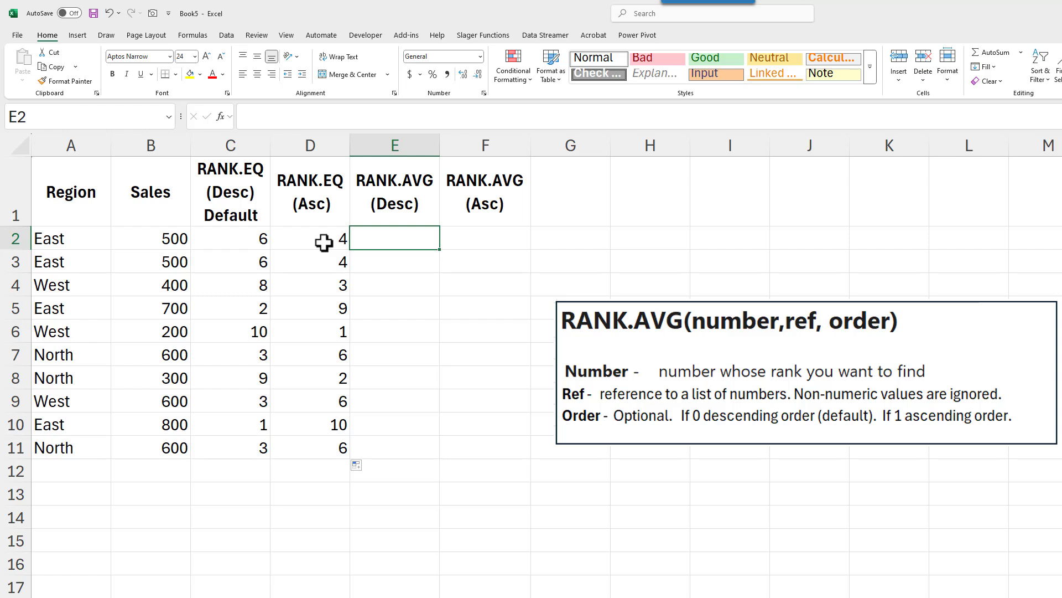
{"action": "type", "text": "=rank"}
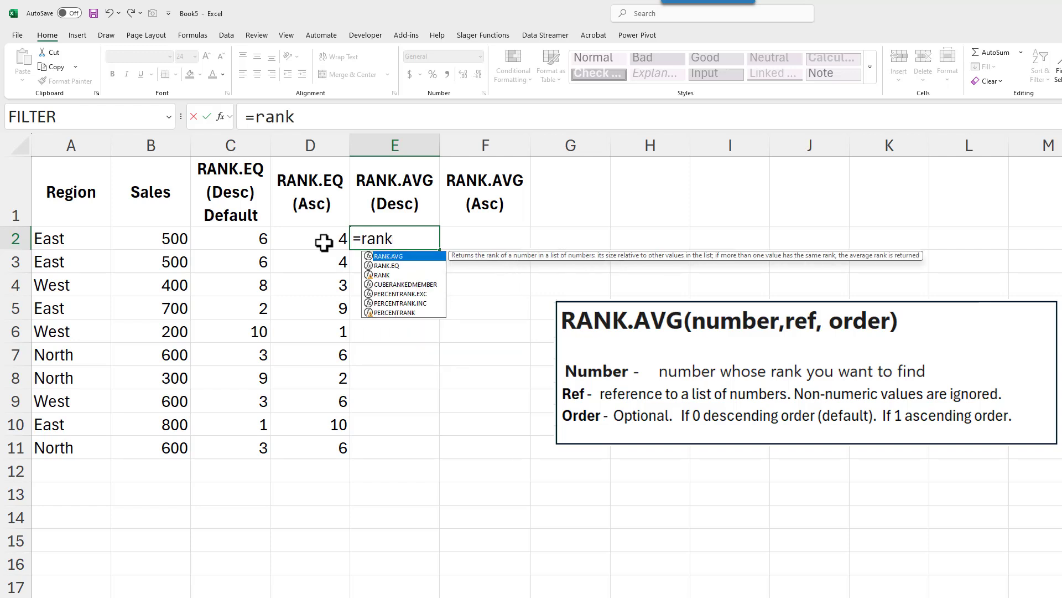
{"action": "key", "text": "Tab"}
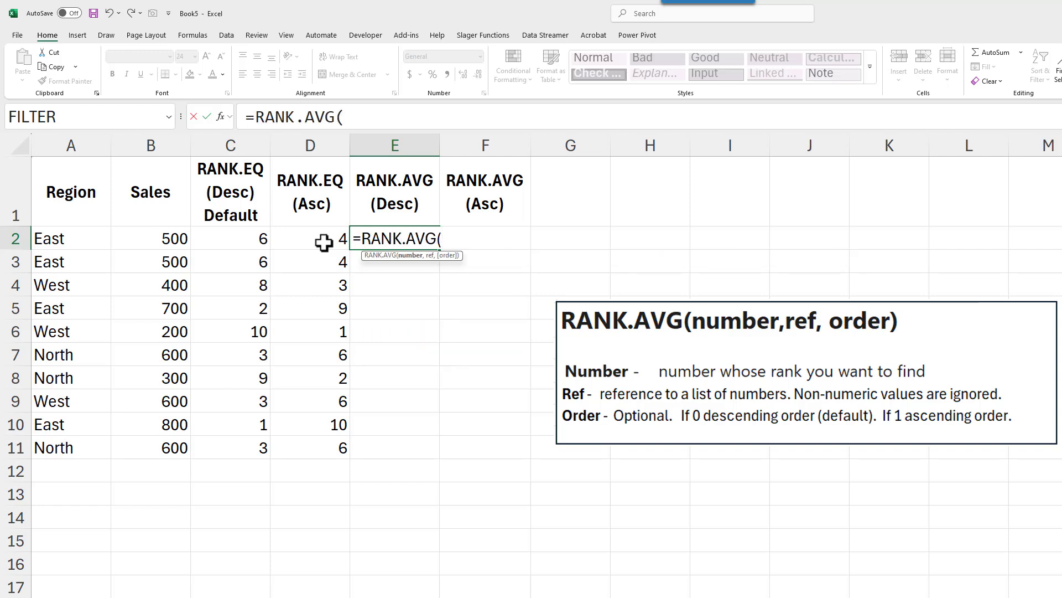
{"action": "left_click", "coordinate": [174, 237]}
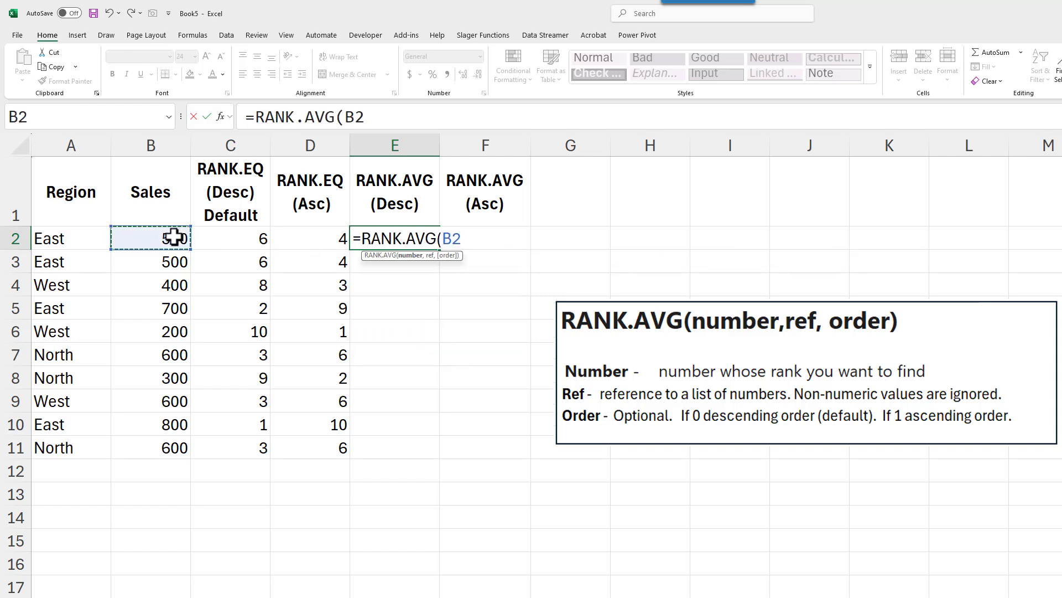
{"action": "type", "text": ",sa"}
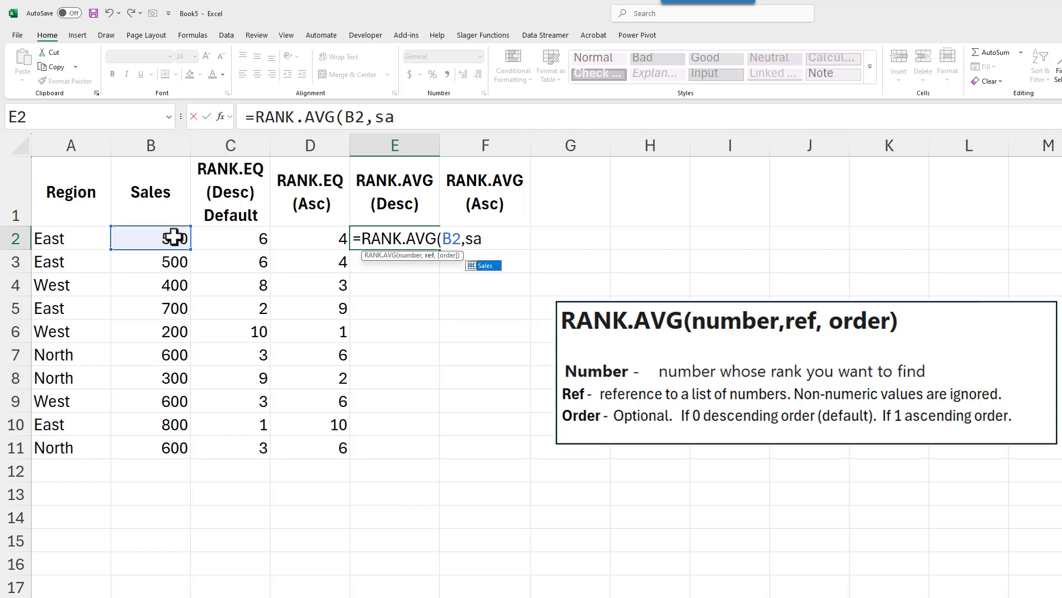
{"action": "key", "text": "Tab"}
{"action": "type", "text": ","}
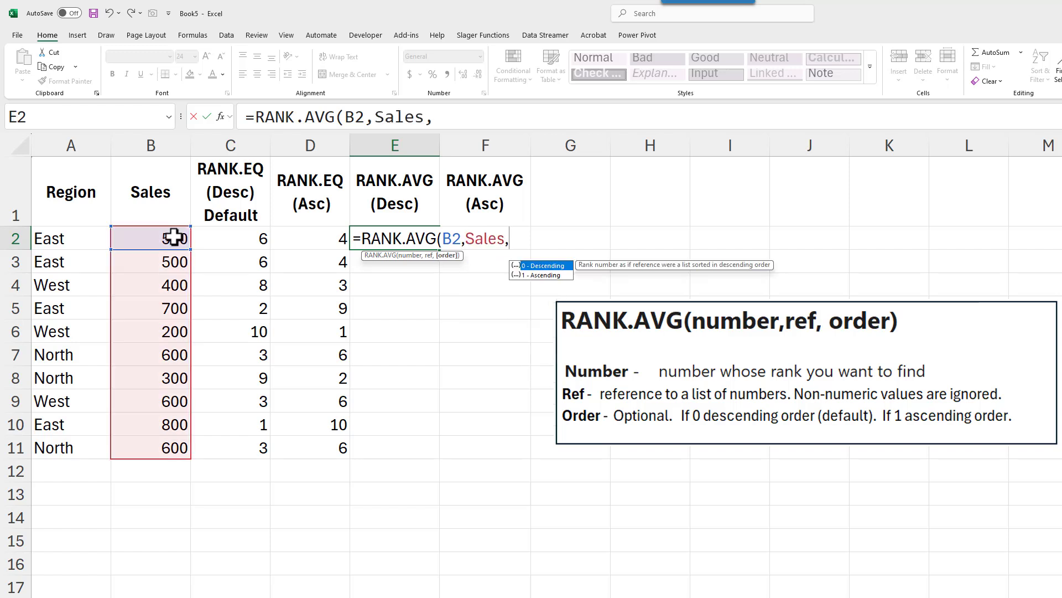
{"action": "type", "text": "0)"}
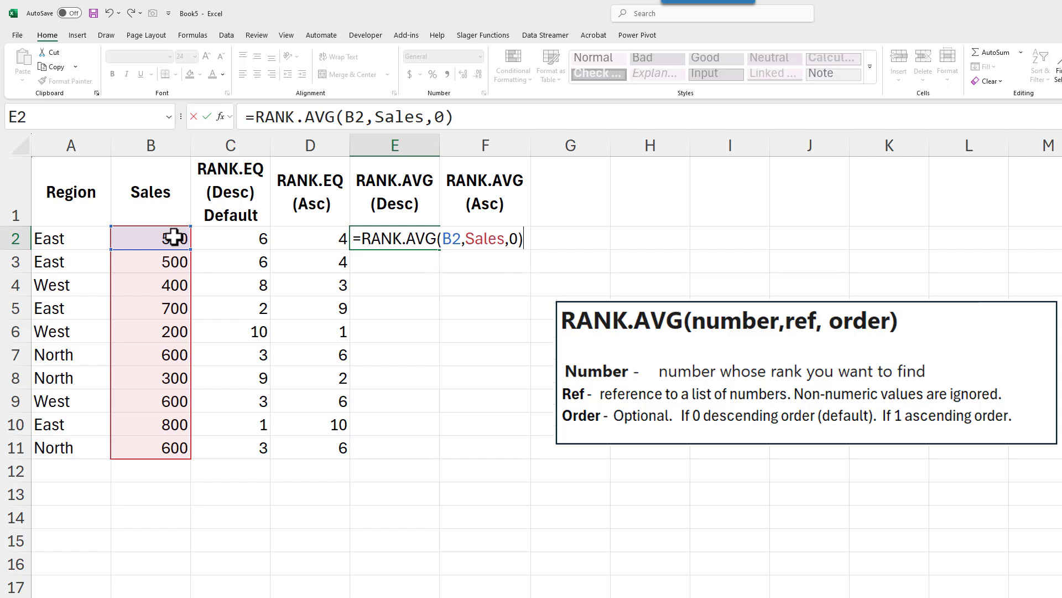
{"action": "key", "text": "ctrl+Return"}
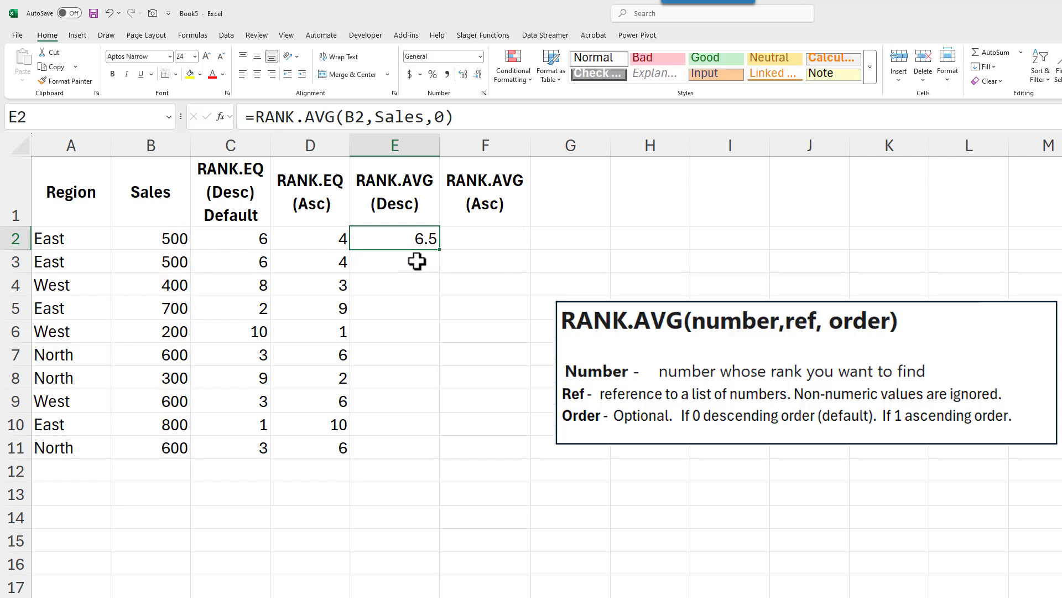
{"action": "double_click", "coordinate": [441, 250]}
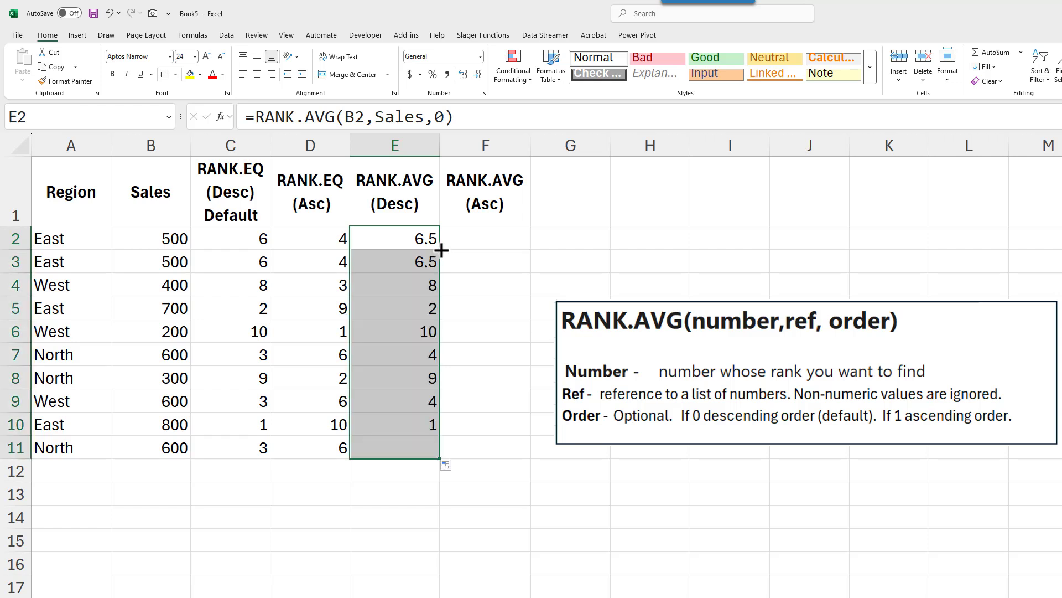
- Enter the ascending average rank formula =RANK.AVG(B2,Sales,1) in F2 and fill it down through F11
{"action": "left_click", "coordinate": [446, 241]}
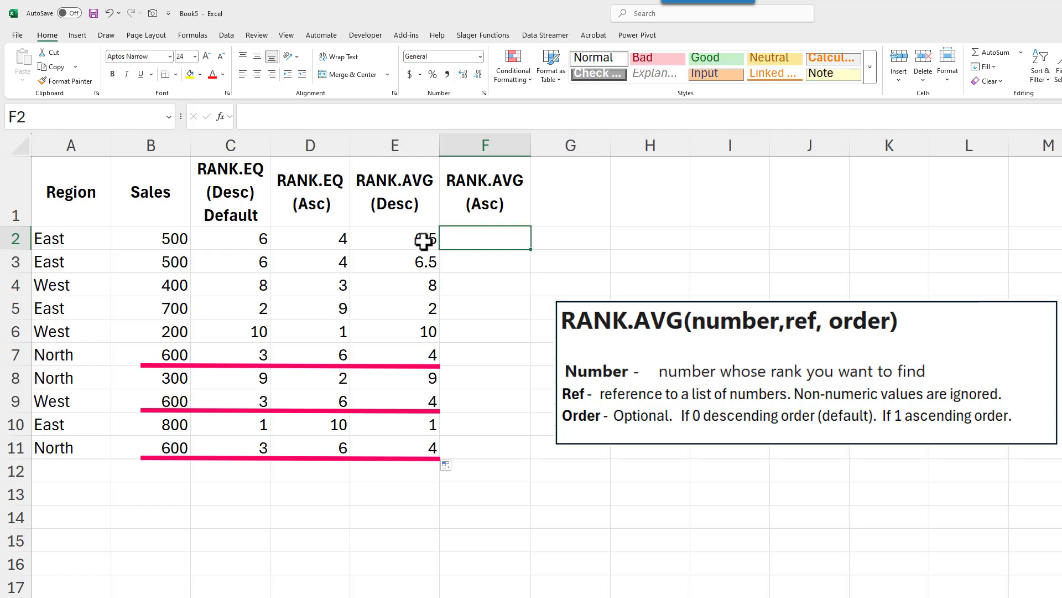
{"action": "type", "text": "=rank"}
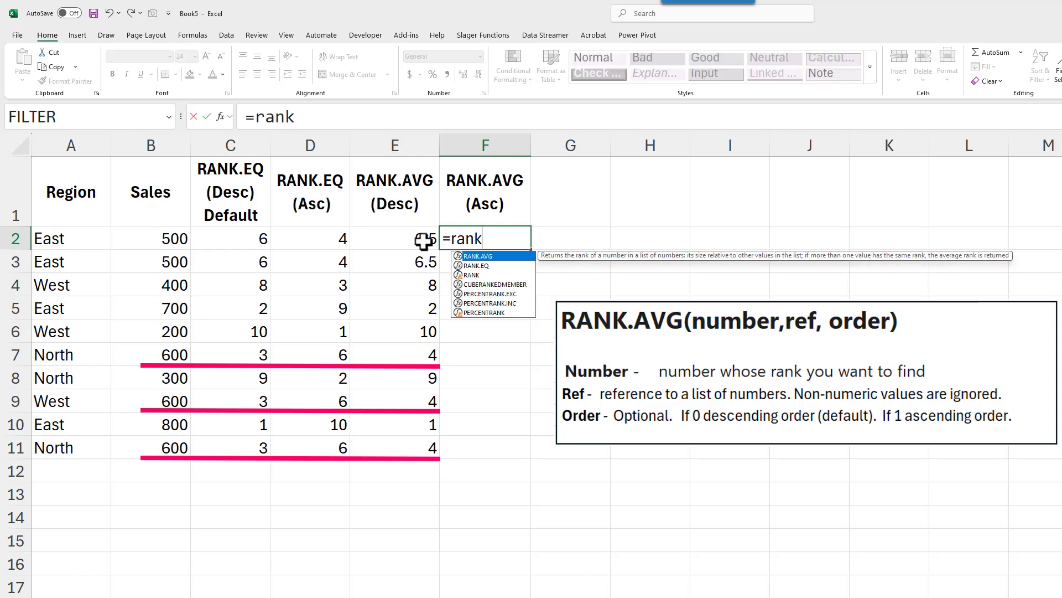
{"action": "key", "text": "Tab"}
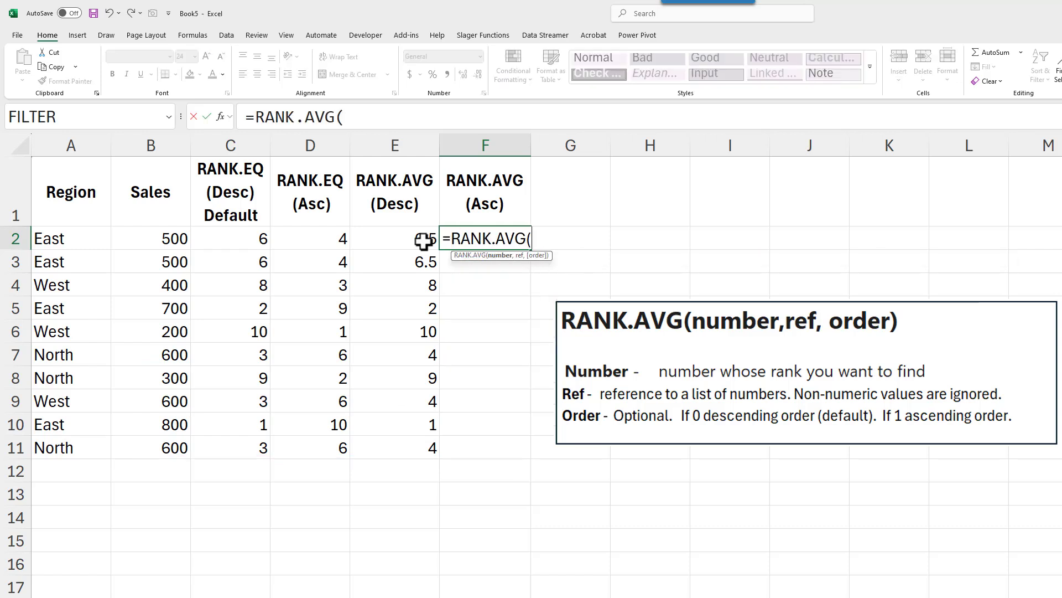
{"action": "left_click", "coordinate": [183, 241]}
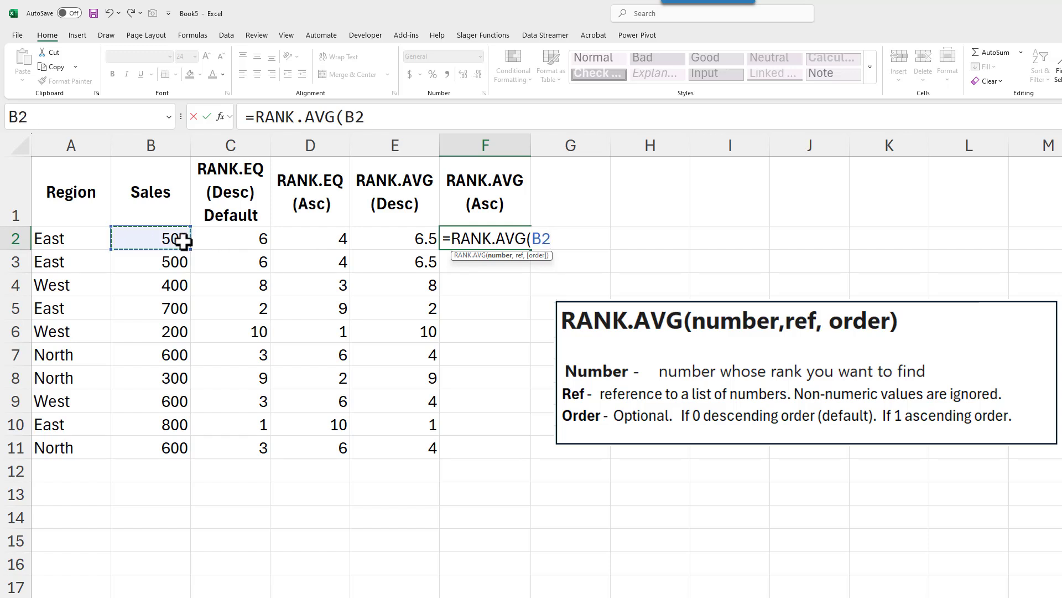
{"action": "type", "text": ",Sales"}
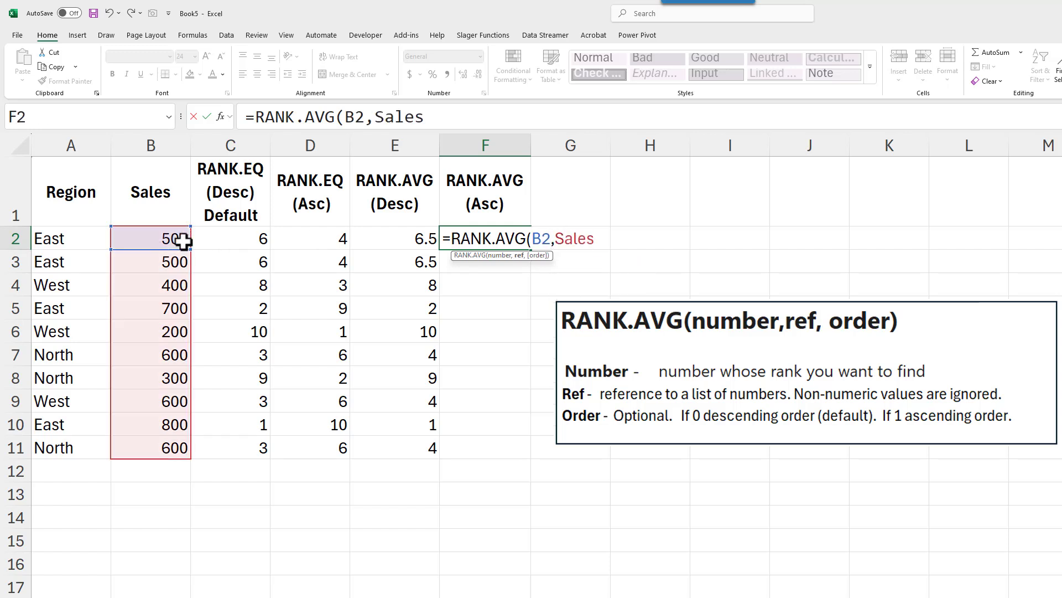
{"action": "type", "text": ",1)"}
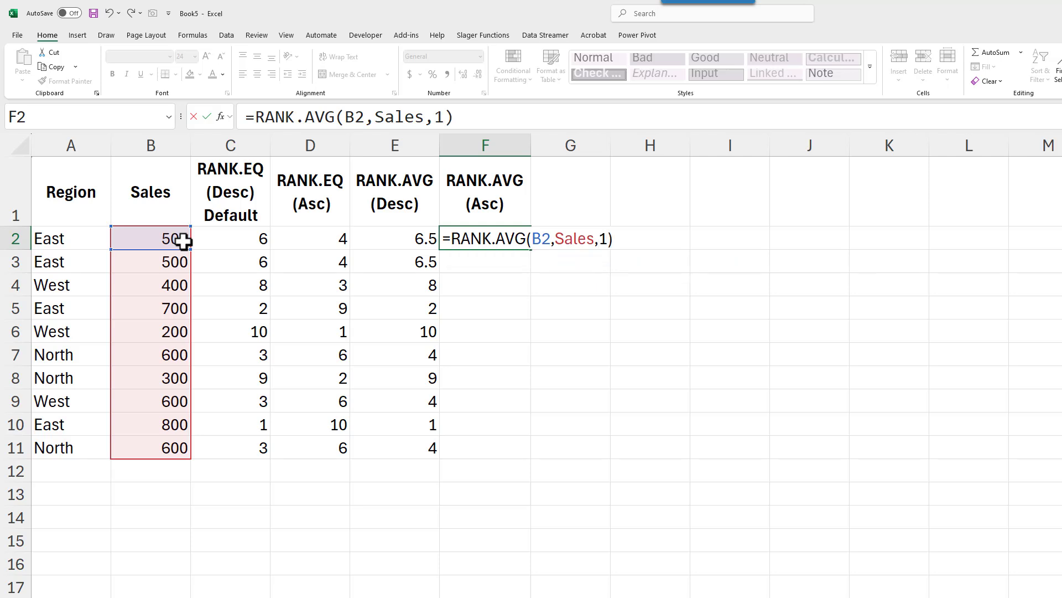
{"action": "key", "text": "ctrl+Return"}
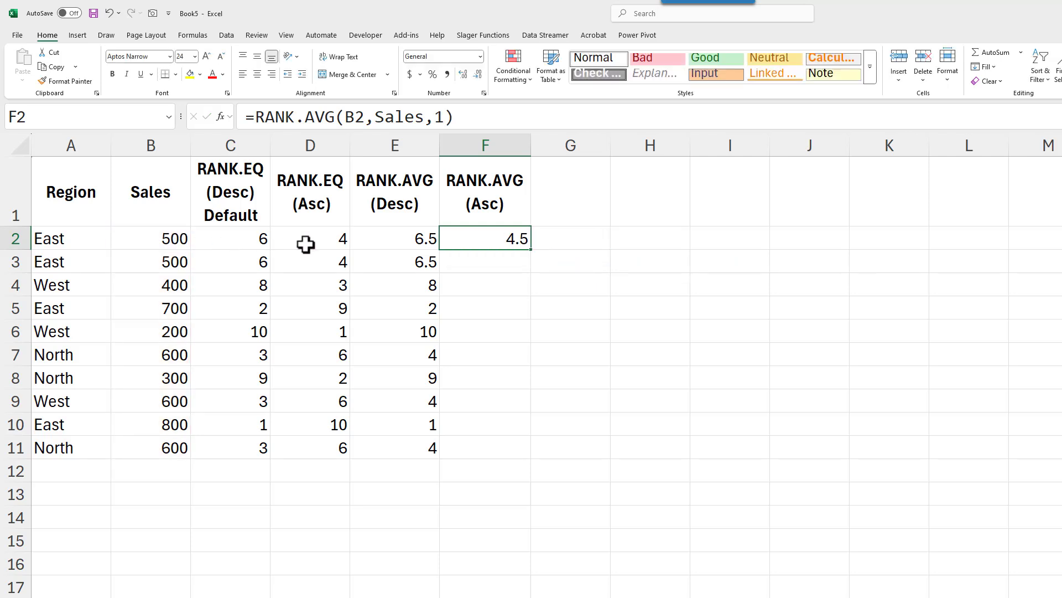
{"action": "double_click", "coordinate": [532, 250]}
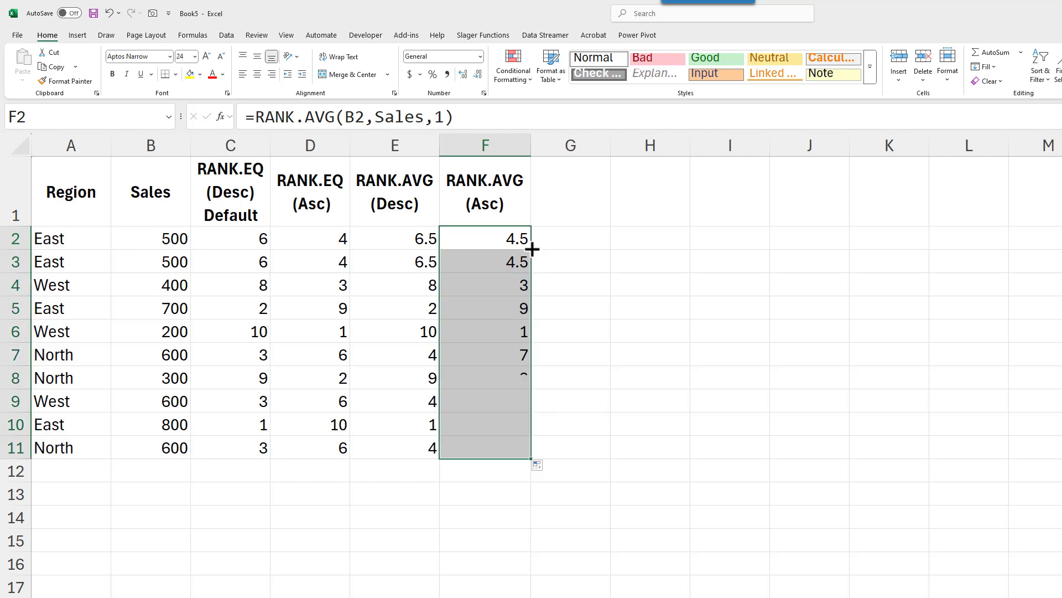
{"action": "left_click", "coordinate": [586, 262]}
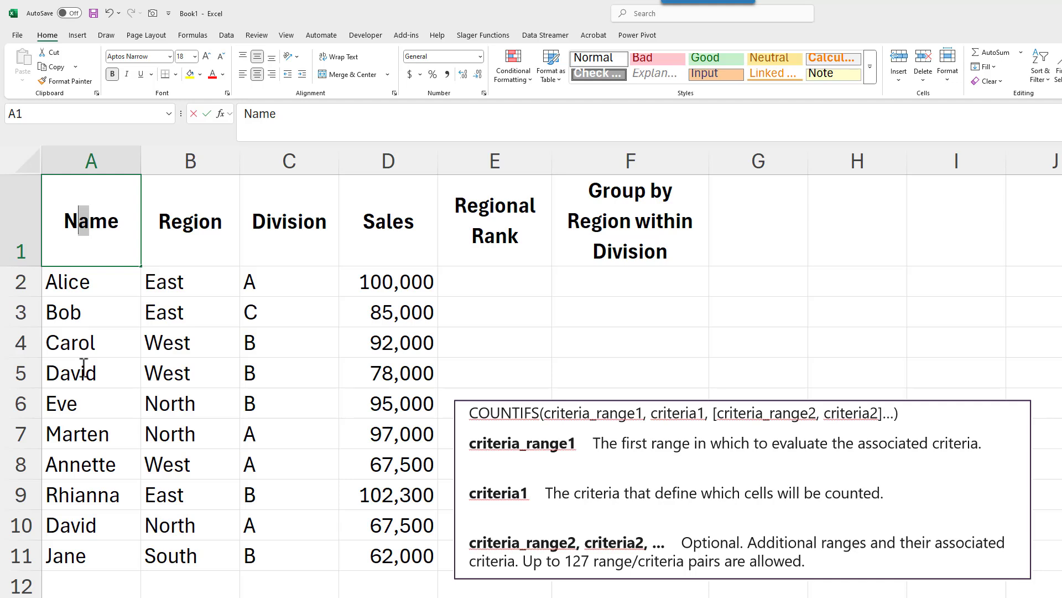
- Create named ranges for the table in A1:D11 from its header row labels
{"action": "key", "text": "Escape"}
{"action": "left_click_drag", "start_coordinate": [100, 279], "coordinate": [356, 547]}
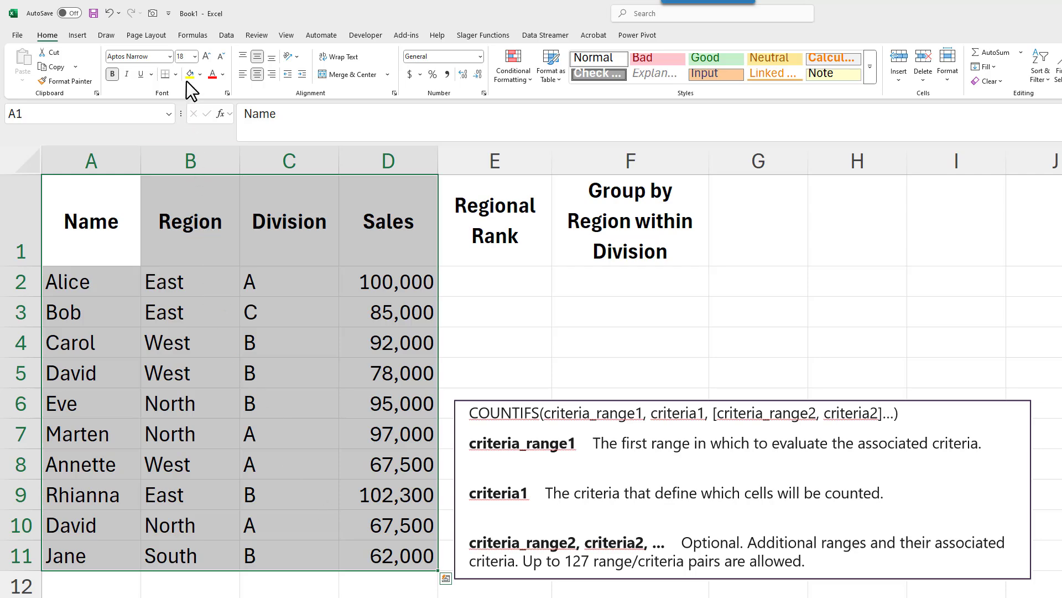
{"action": "left_click", "coordinate": [188, 33]}
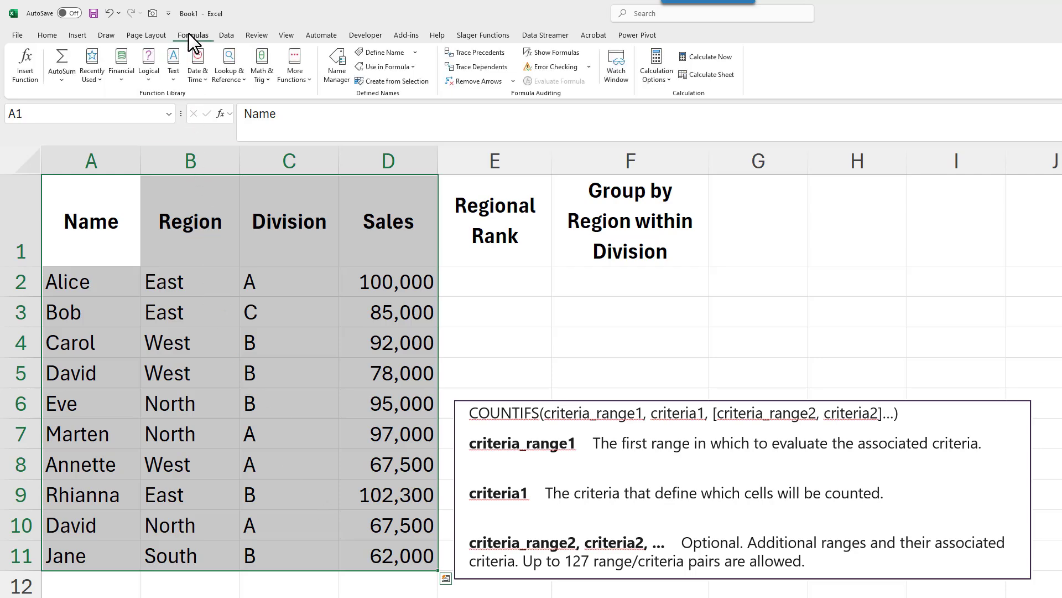
{"action": "left_click", "coordinate": [374, 80]}
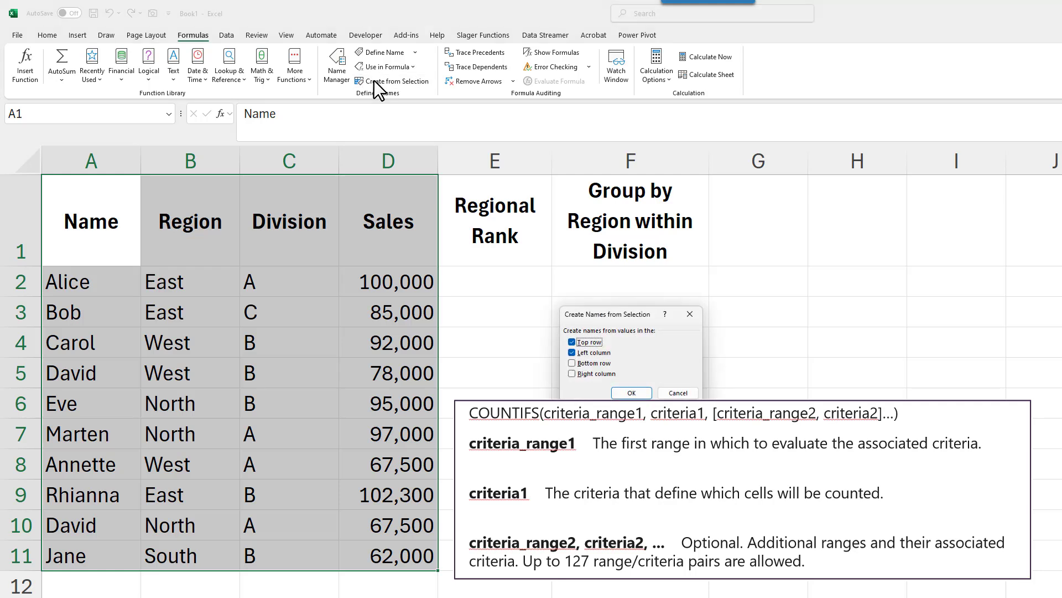
{"action": "left_click", "coordinate": [644, 394]}
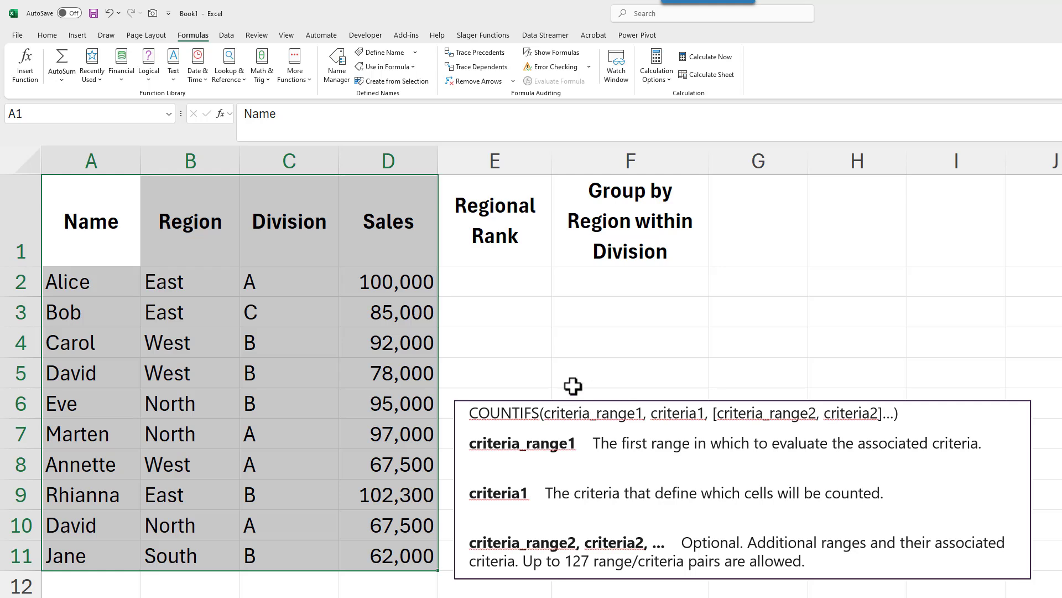
- Begin a COUNTIFS formula in E2 with the named range Region as first criteria range and B2 as its criterion
{"action": "left_click", "coordinate": [461, 286]}
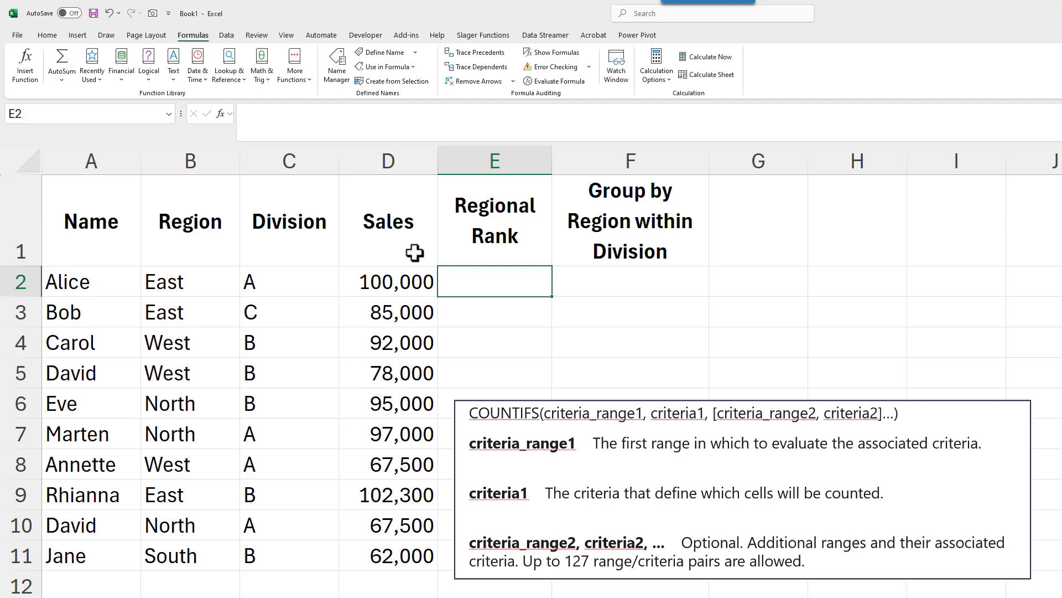
{"action": "type", "text": "="}
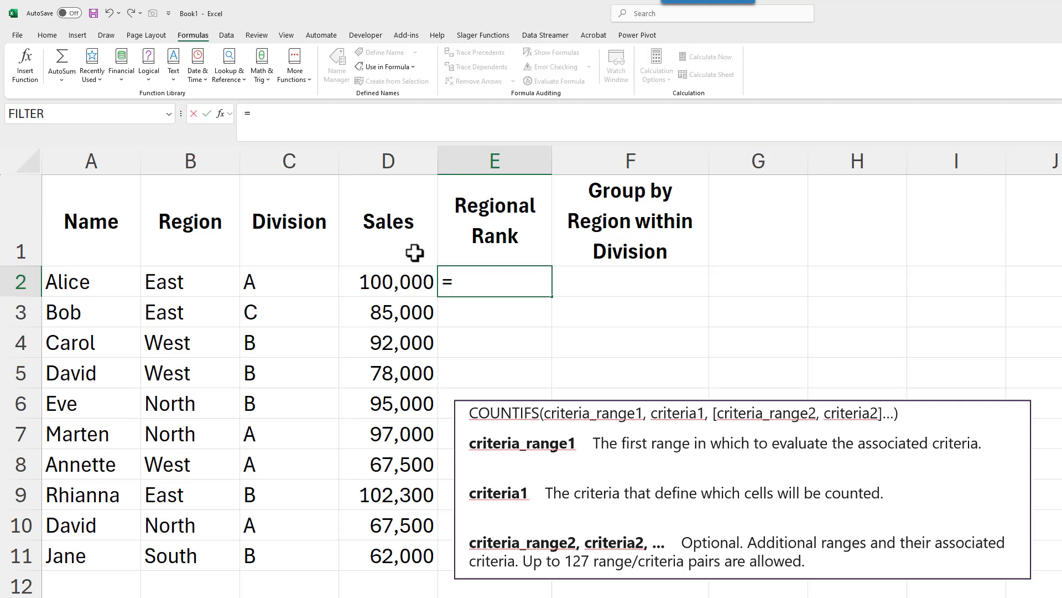
{"action": "type", "text": "count"}
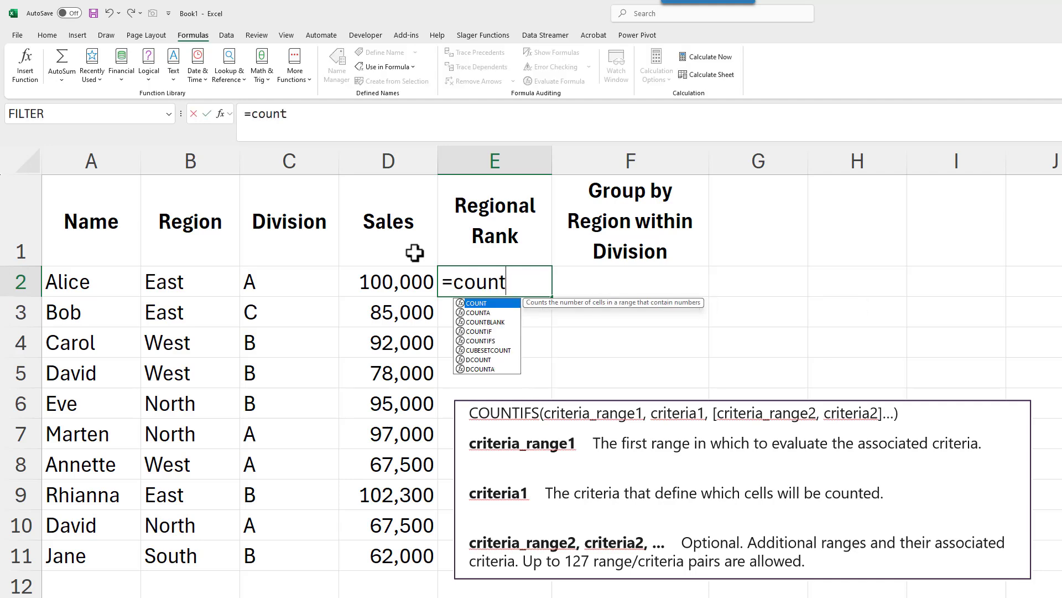
{"action": "key", "text": "Down"}
{"action": "key", "text": "Down"}
{"action": "key", "text": "Down"}
{"action": "key", "text": "Down"}
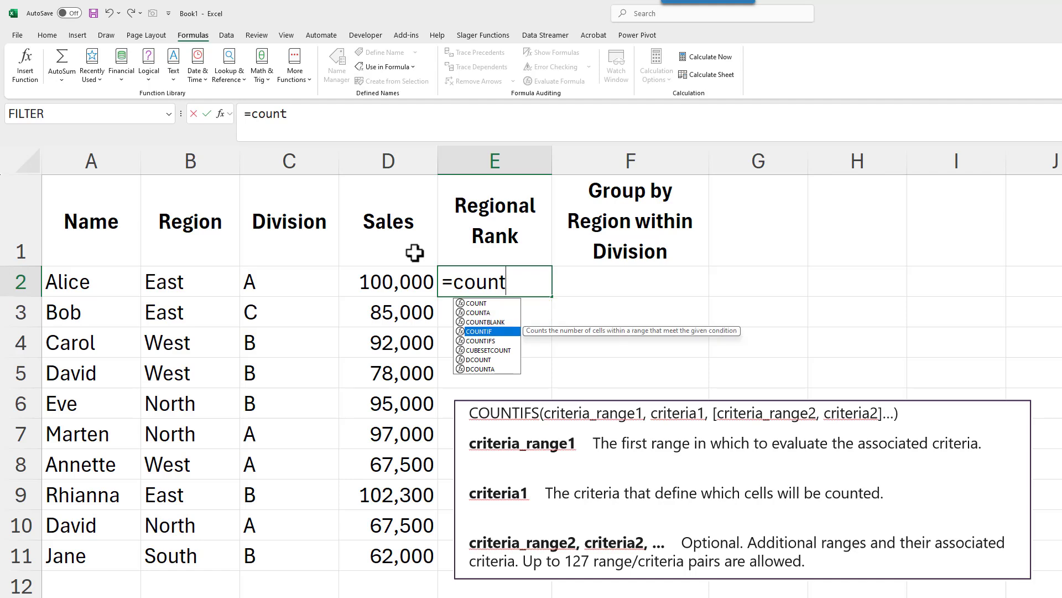
{"action": "key", "text": "Tab"}
{"action": "type", "text": "Reg"}
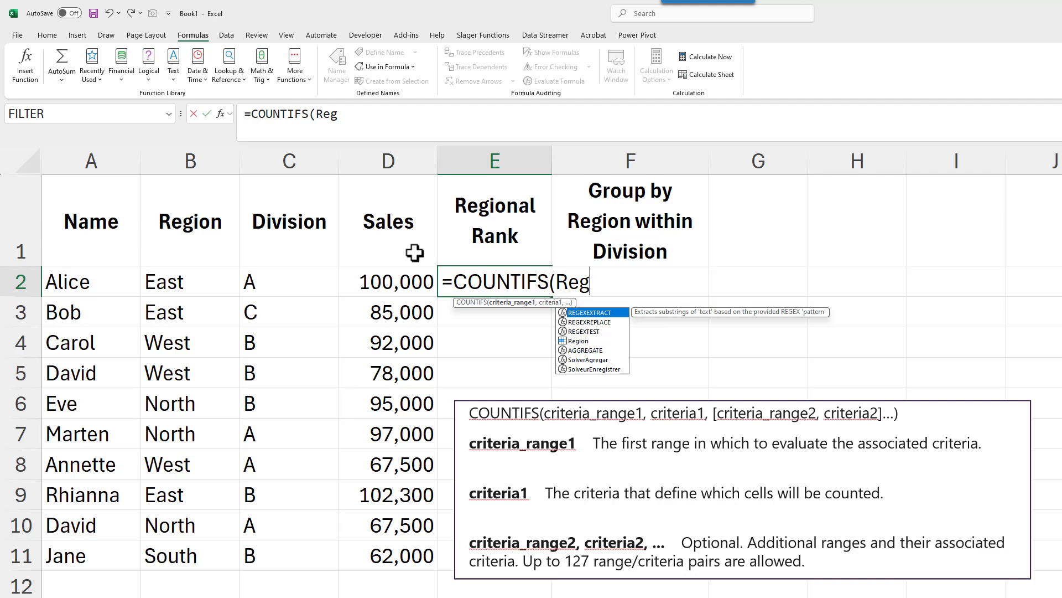
{"action": "key", "text": "Down"}
{"action": "key", "text": "Down"}
{"action": "key", "text": "Down"}
{"action": "key", "text": "Tab"}
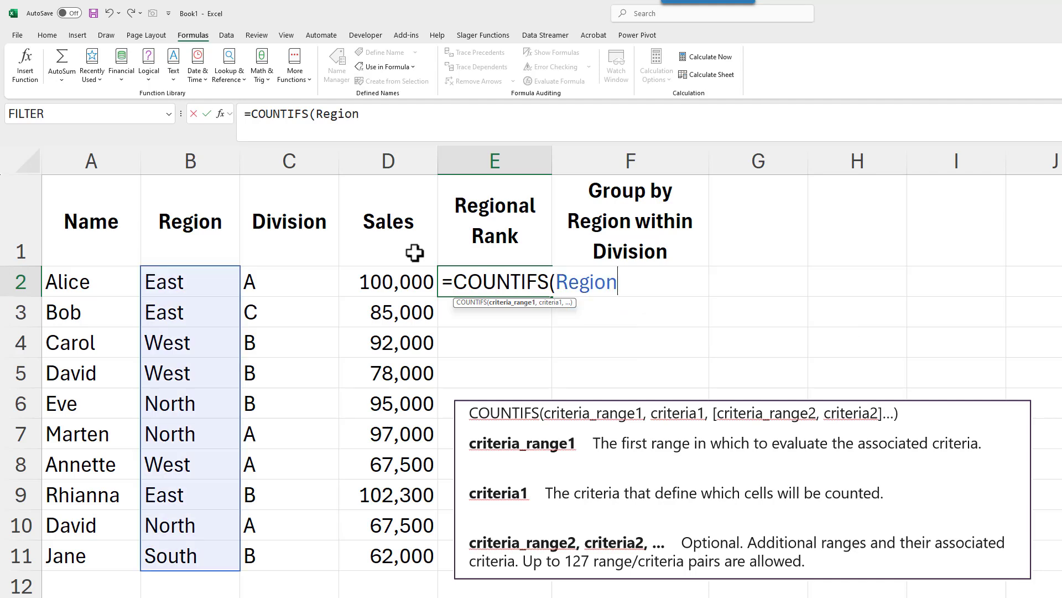
{"action": "type", "text": ","}
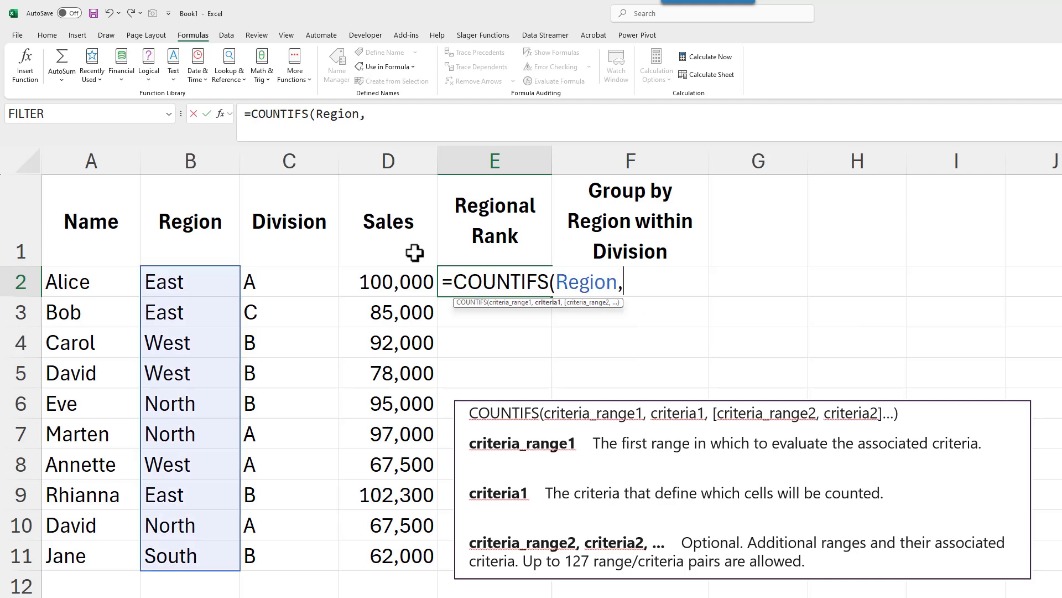
{"action": "type", "text": "B2,"}
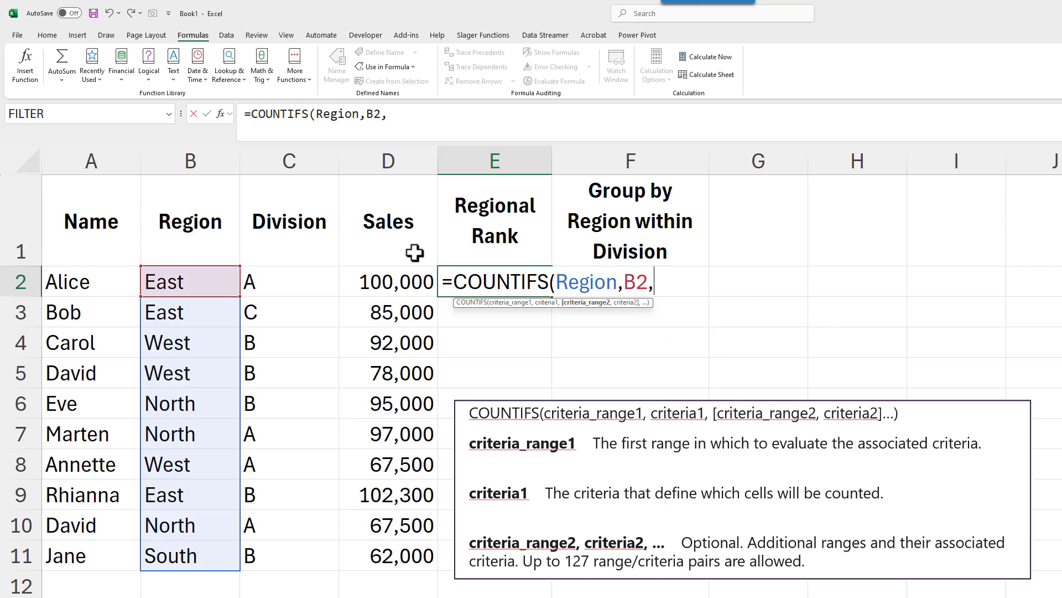
- Complete the E2 formula as =COUNTIFS(Region,B2,Sales,">="&D2) and fill it down through E11
{"action": "type", "text": "Sales"}
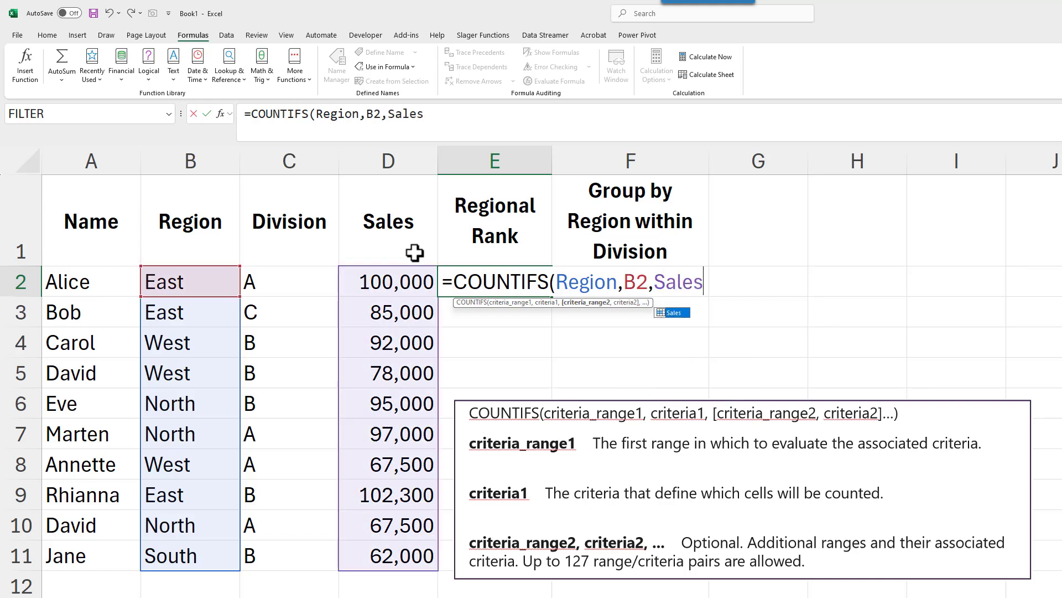
{"action": "type", "text": ",\">="}
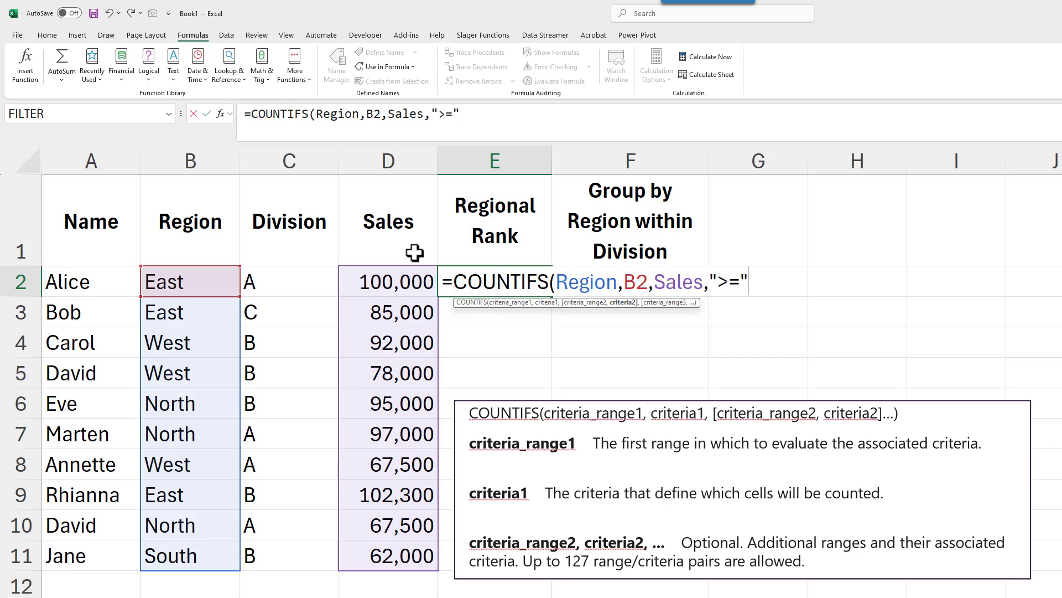
{"action": "type", "text": "\"&D2)"}
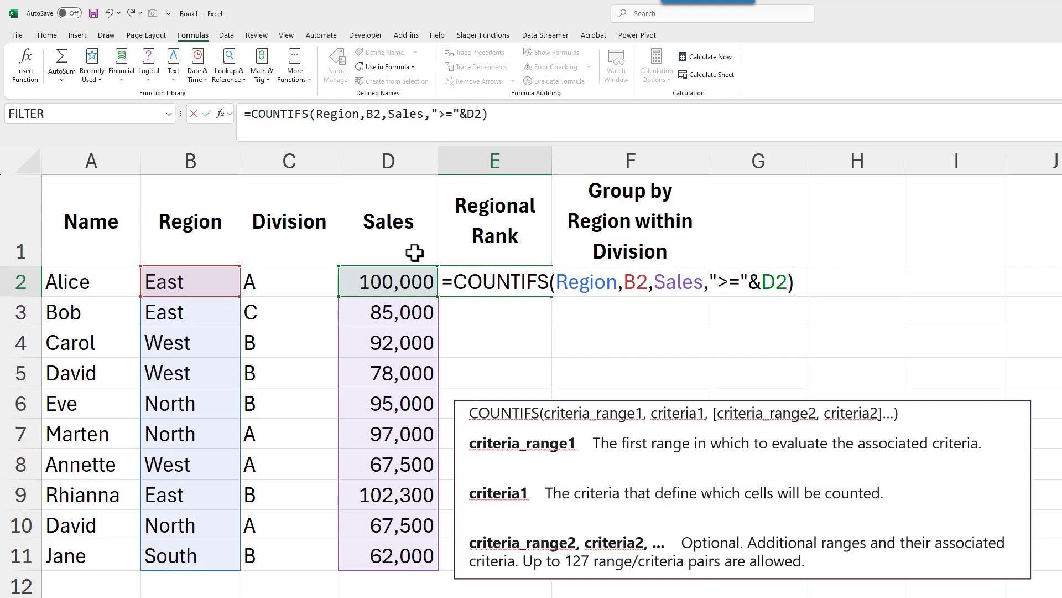
{"action": "key", "text": "ctrl+Return"}
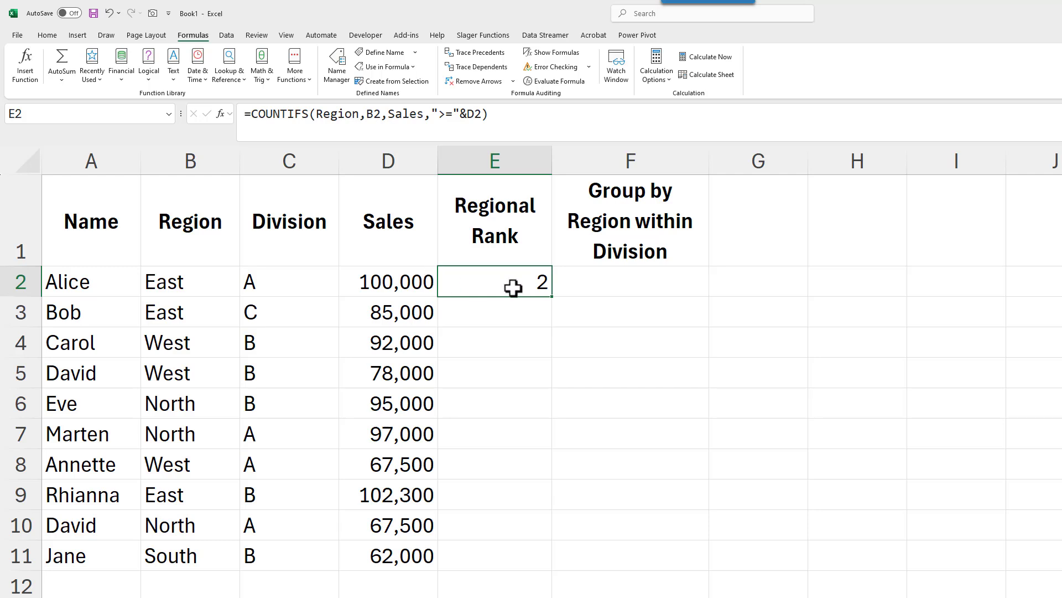
{"action": "double_click", "coordinate": [550, 295]}
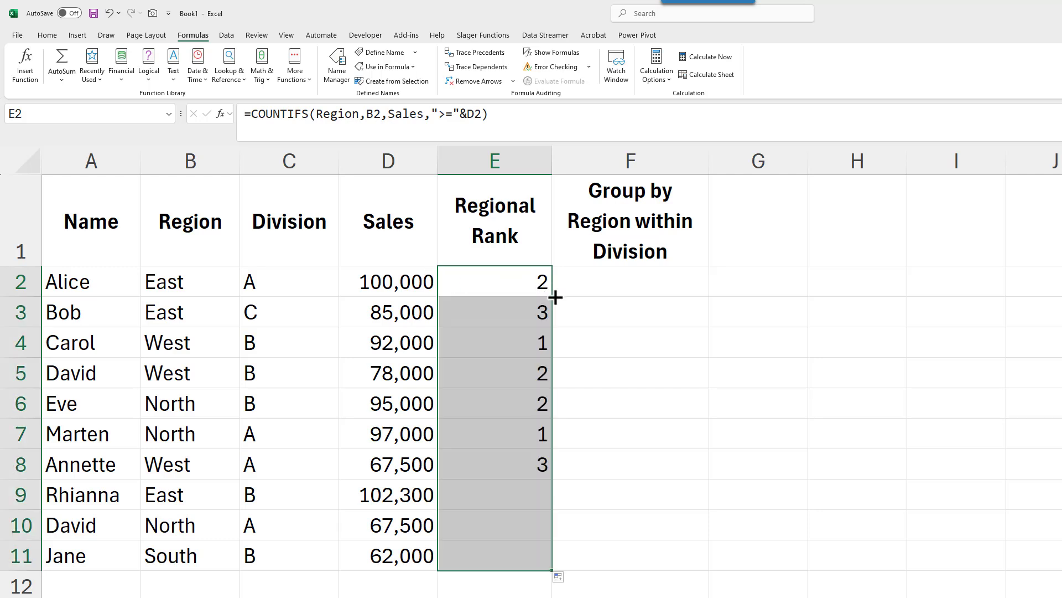
- Begin a COUNTIFS formula in F2 with the named range Region as first criteria range and B2 as its criterion
{"action": "left_click", "coordinate": [574, 282]}
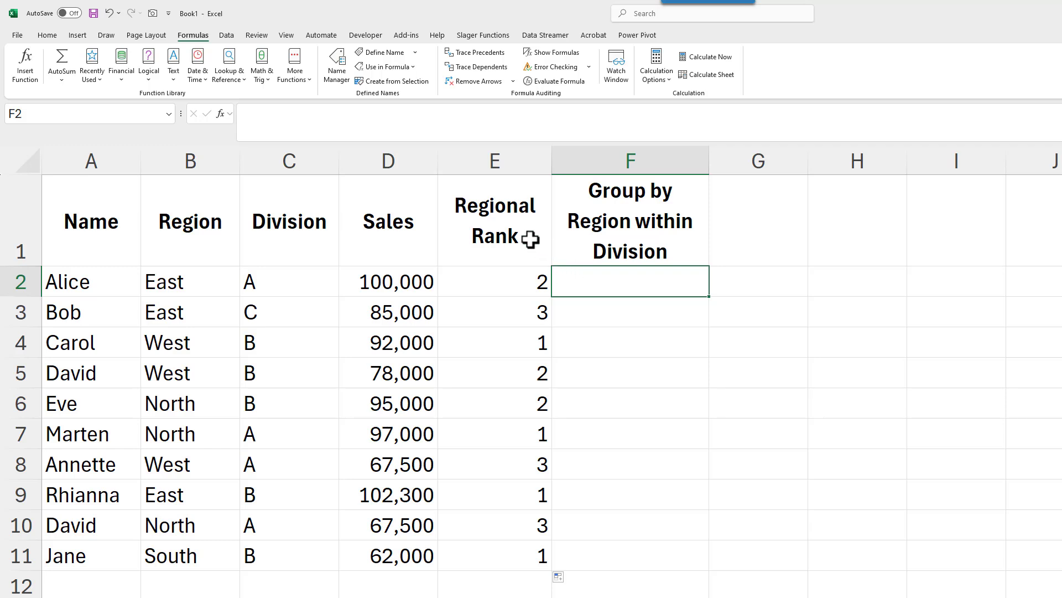
{"action": "type", "text": "=counti"}
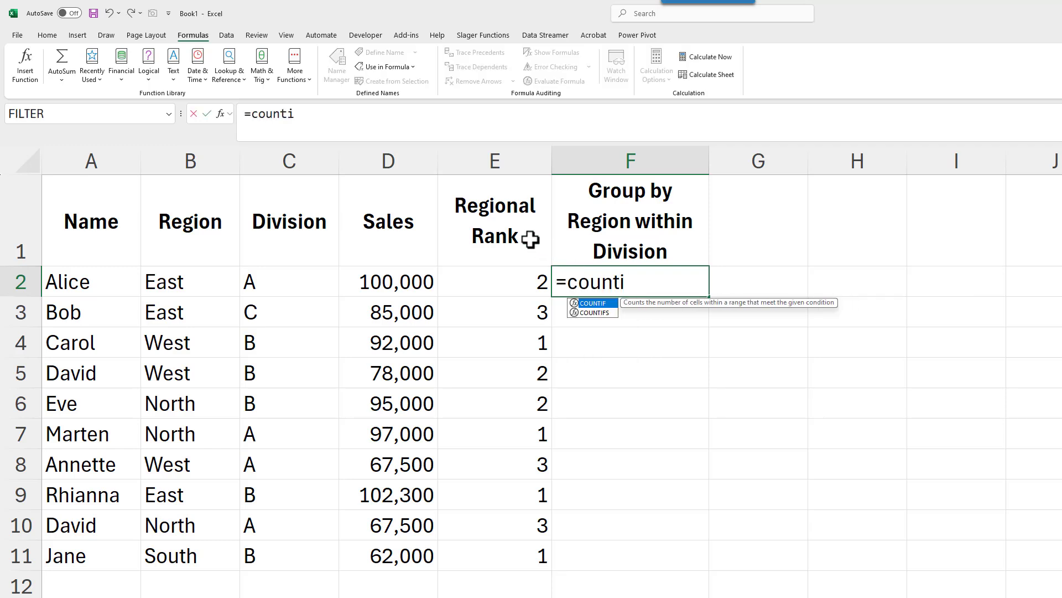
{"action": "type", "text": "f"}
{"action": "key", "text": "Down"}
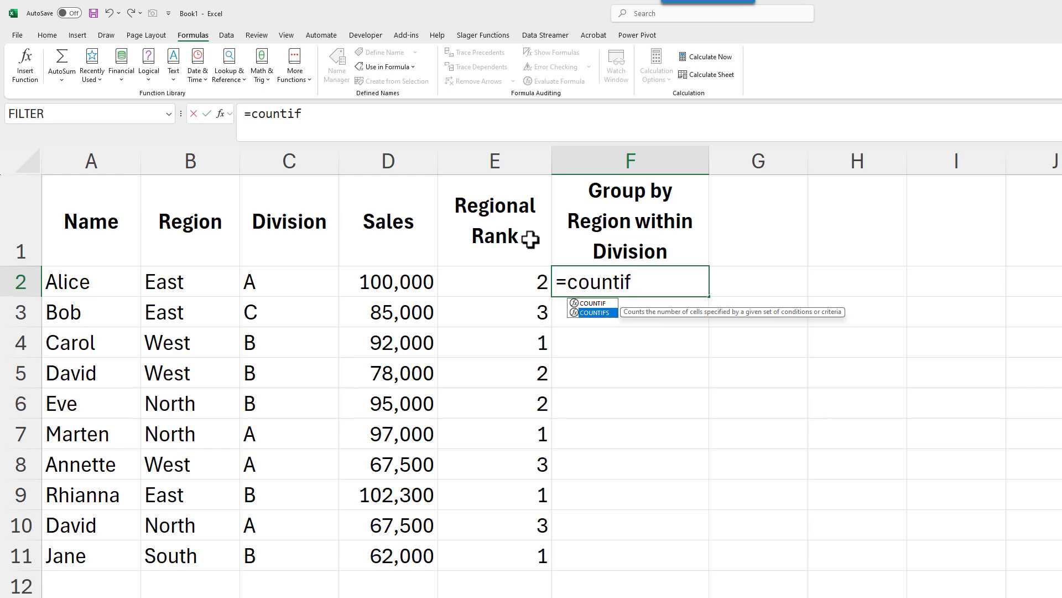
{"action": "key", "text": "Tab"}
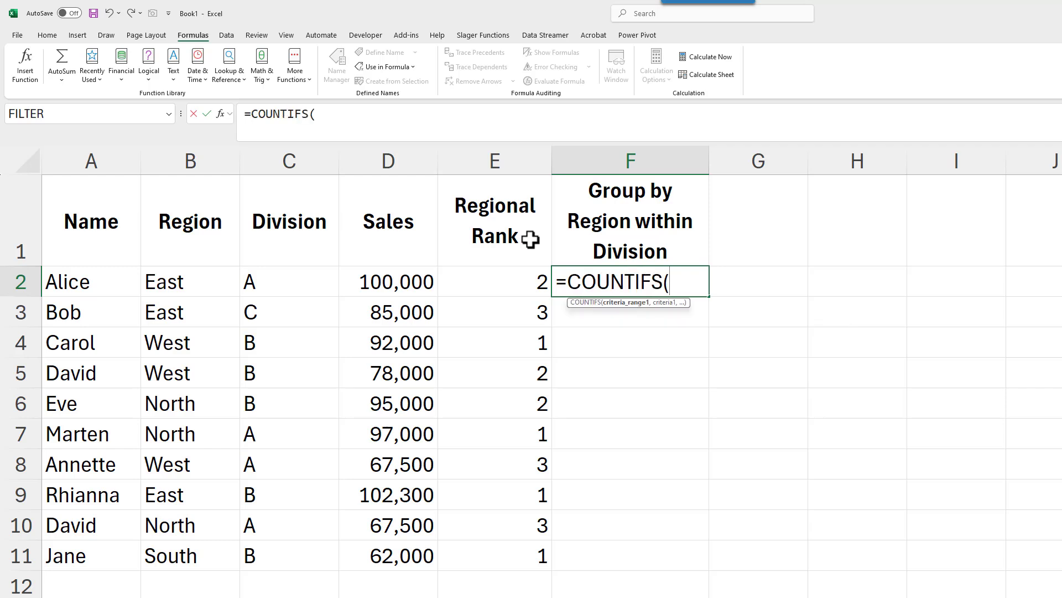
{"action": "type", "text": "Reg"}
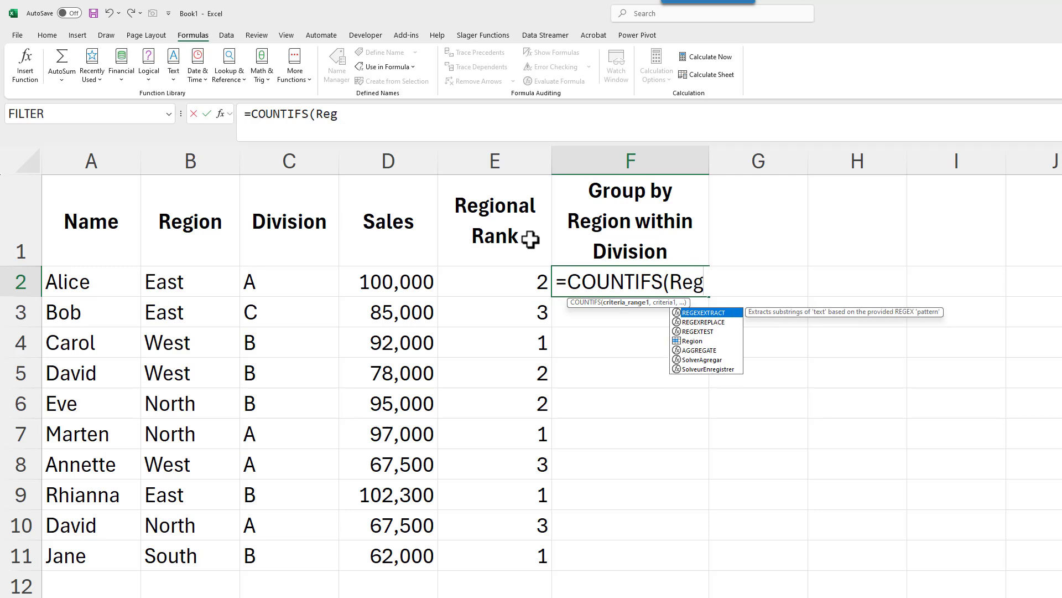
{"action": "key", "text": "Down"}
{"action": "key", "text": "Down"}
{"action": "key", "text": "Down"}
{"action": "key", "text": "Tab"}
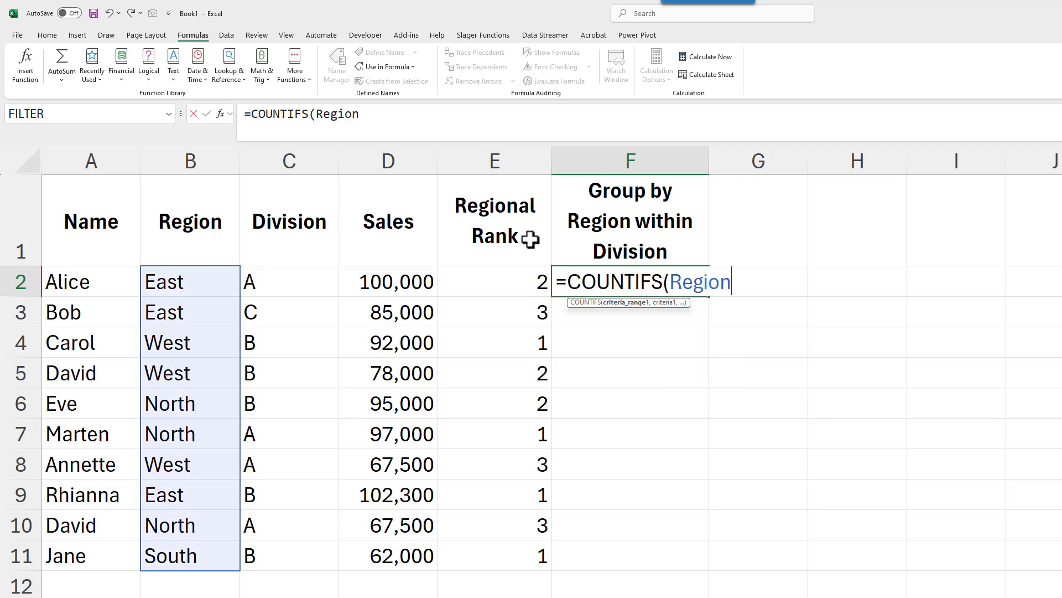
{"action": "type", "text": ",B"}
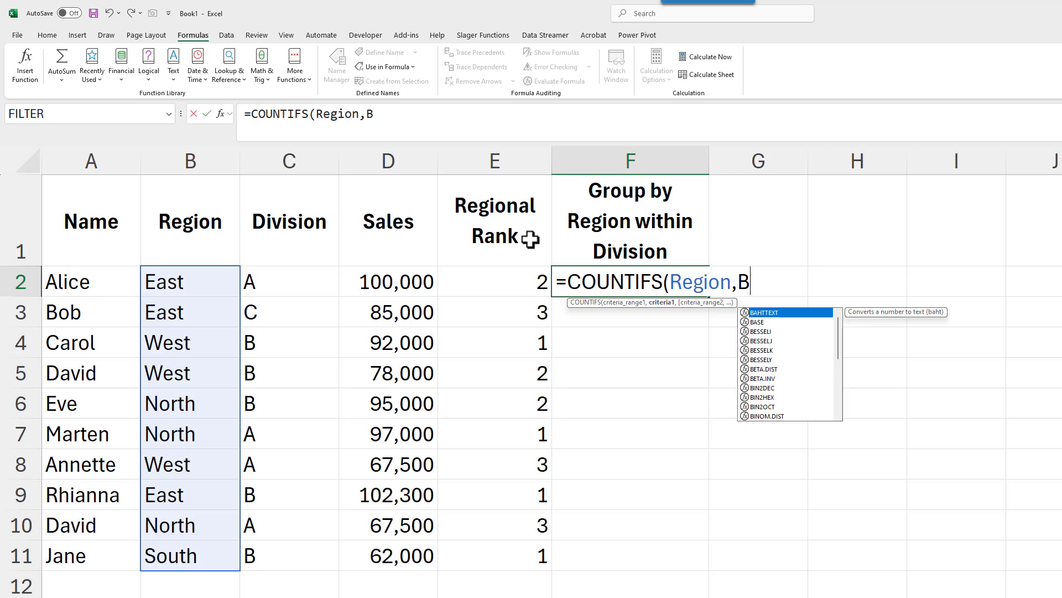
{"action": "type", "text": "2,"}
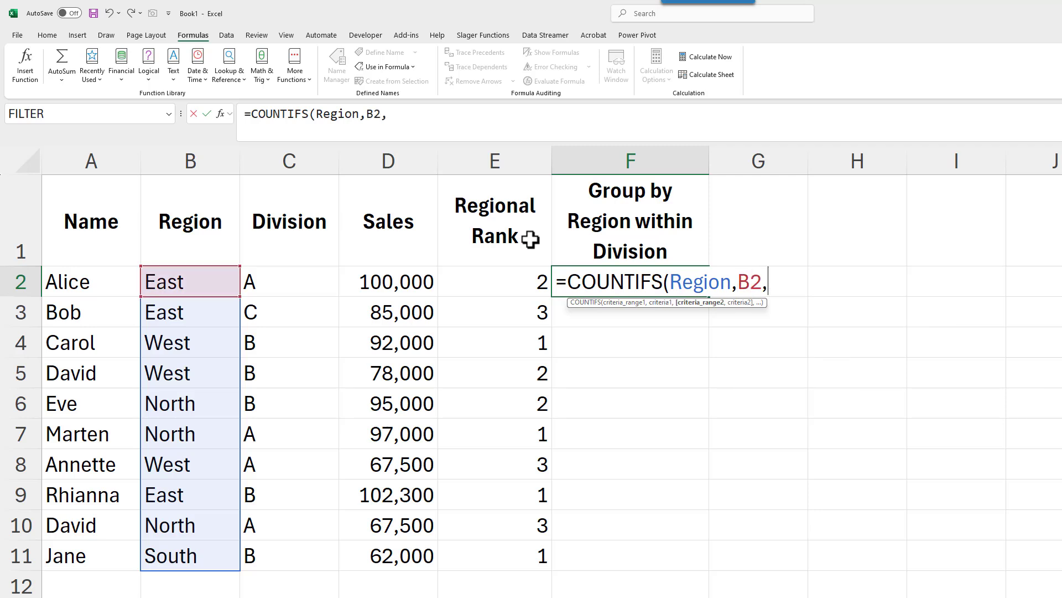
- Complete the F2 formula as =COUNTIFS(Region,B2,Division,C2,Sales,">="&D2) and fill it down through F11
{"action": "type", "text": "Division,"}
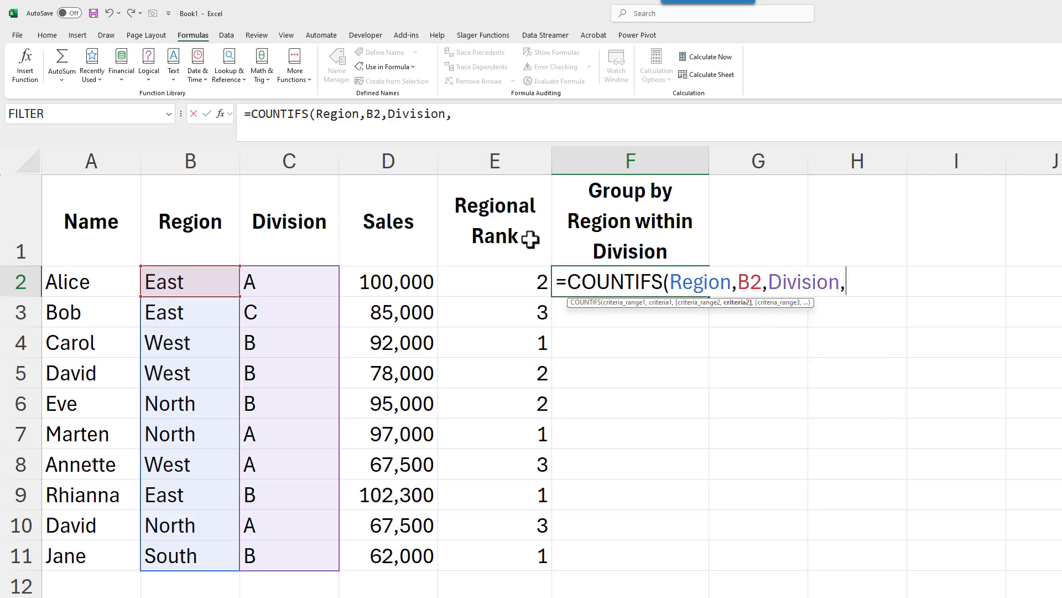
{"action": "type", "text": "C2"}
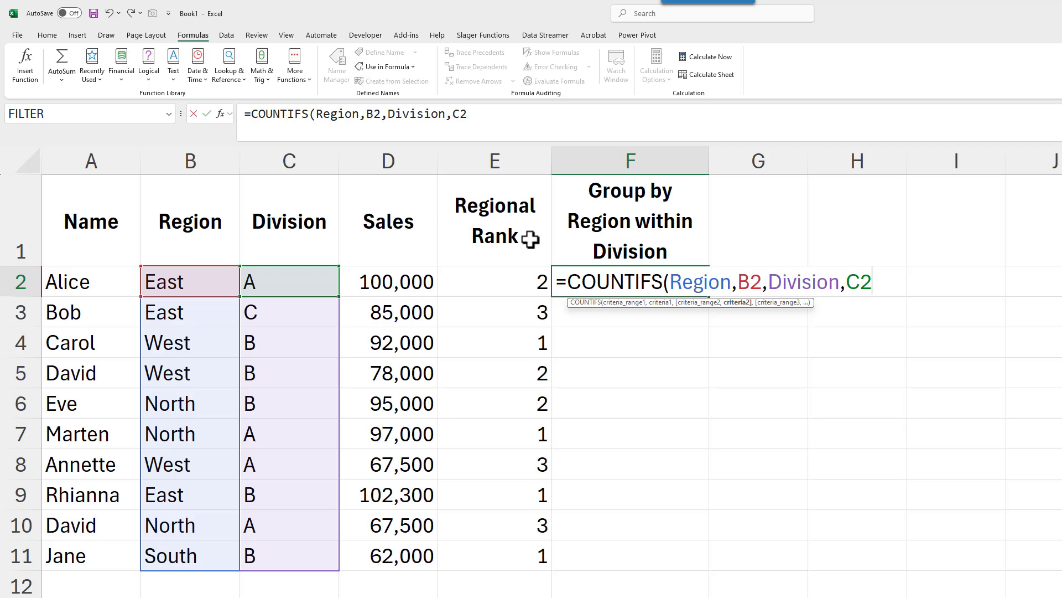
{"action": "type", "text": ",S"}
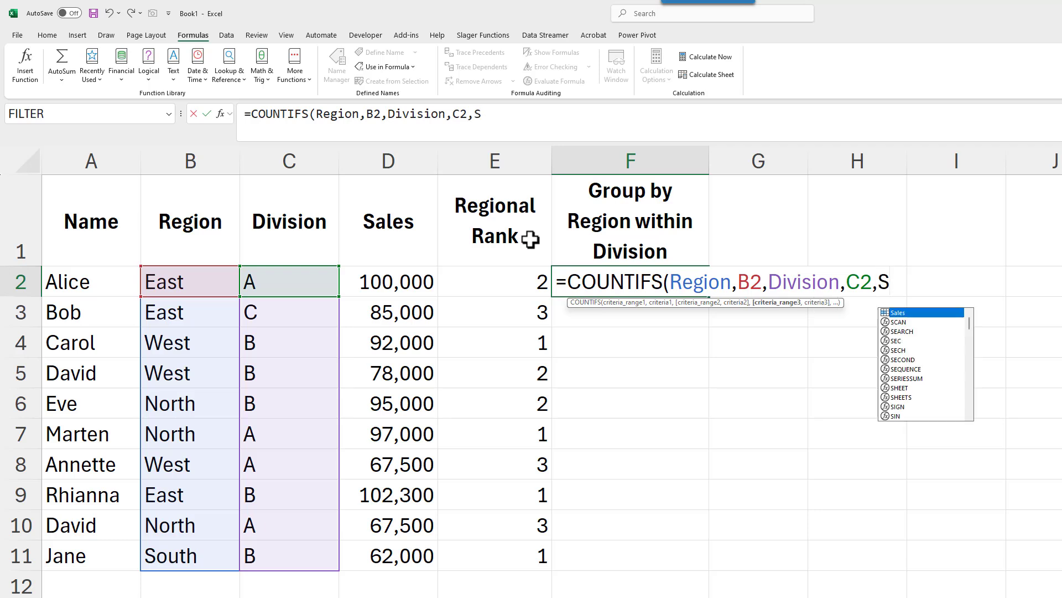
{"action": "type", "text": "ales"}
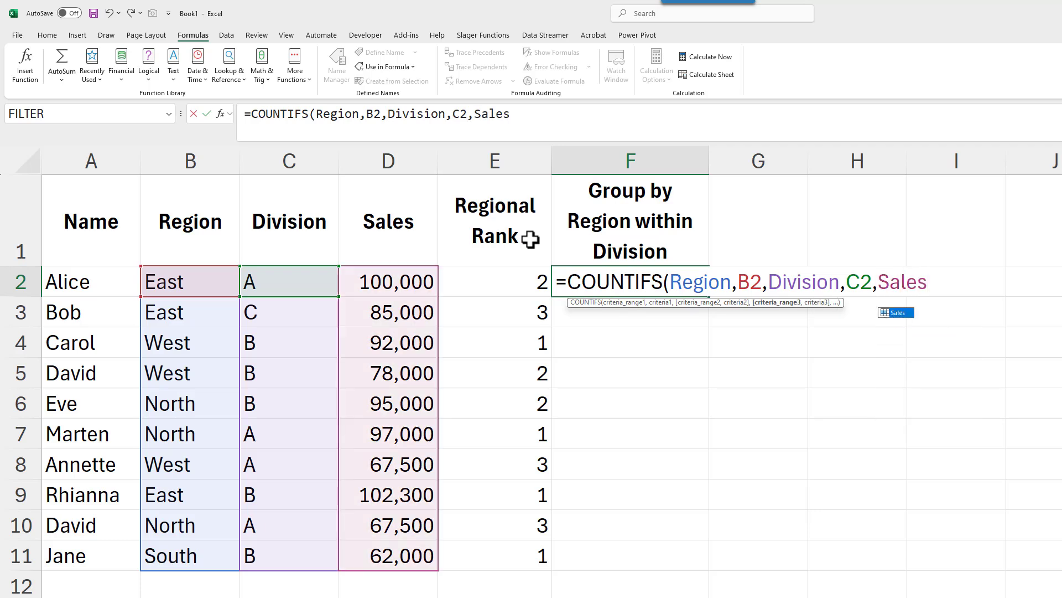
{"action": "type", "text": ",\""}
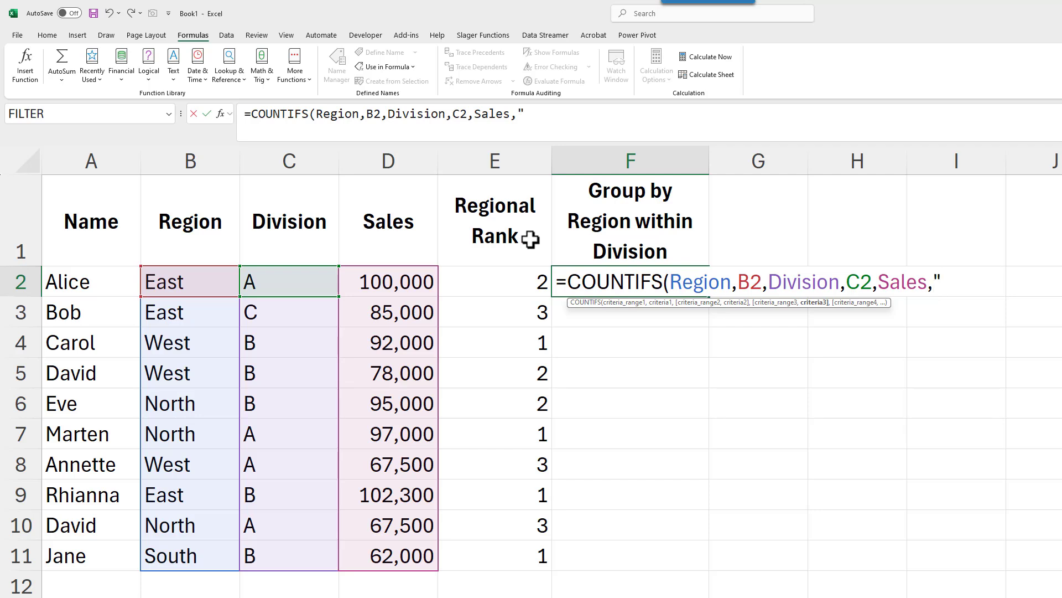
{"action": "type", "text": ">=\"&D2)"}
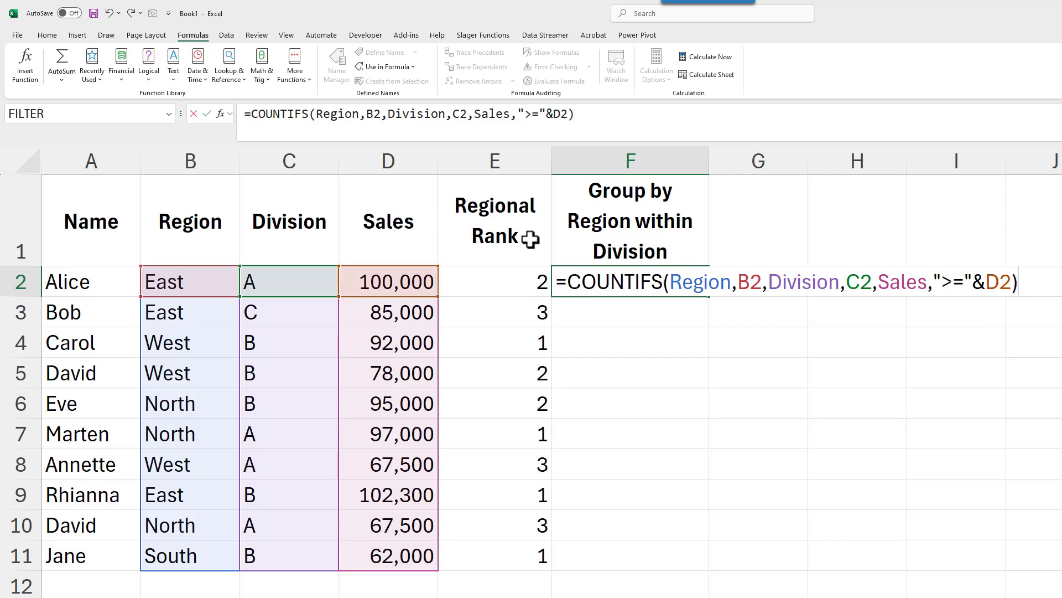
{"action": "key", "text": "ctrl+Return"}
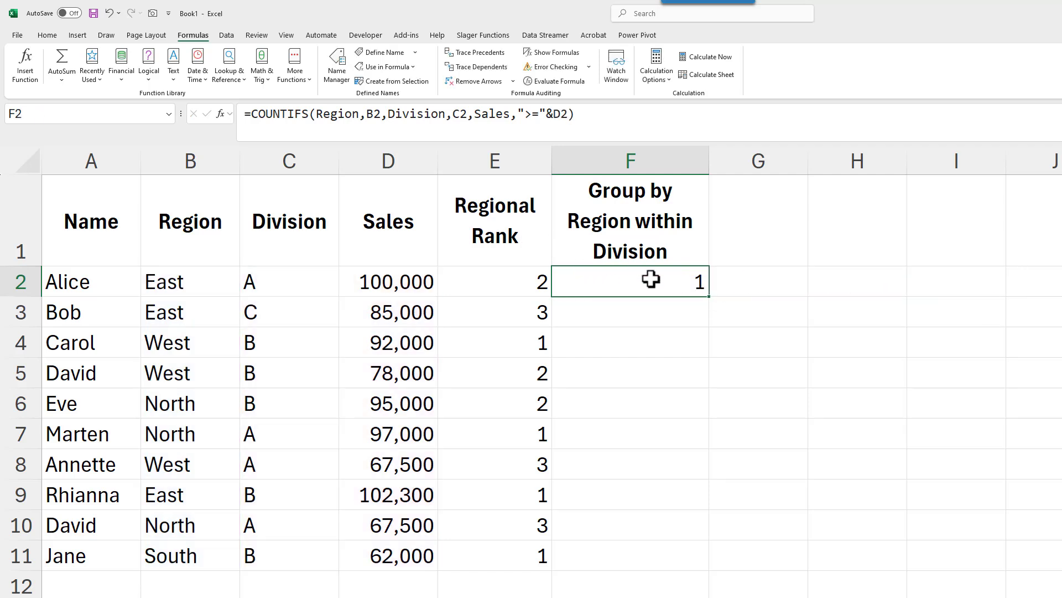
{"action": "double_click", "coordinate": [710, 297]}
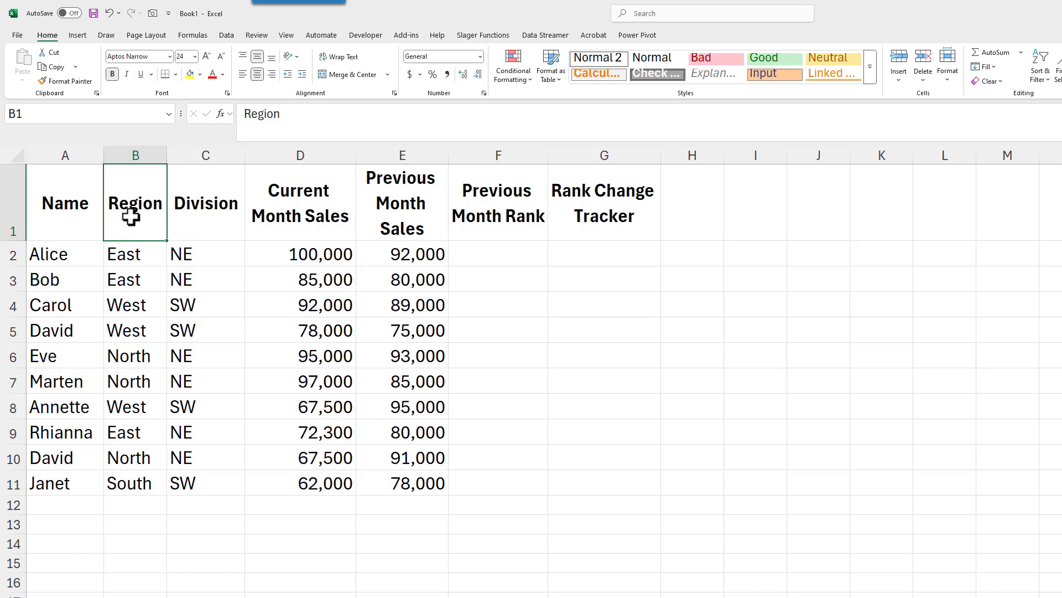
- Create named ranges for the monthly sales data in B1:E11 from the selection's header labels
{"action": "mouse_move", "coordinate": [131, 217]}
{"action": "left_mouse_down"}
{"action": "mouse_move", "coordinate": [159, 393]}
{"action": "mouse_move", "coordinate": [280, 483]}
{"action": "mouse_move", "coordinate": [383, 477]}
{"action": "left_mouse_up"}
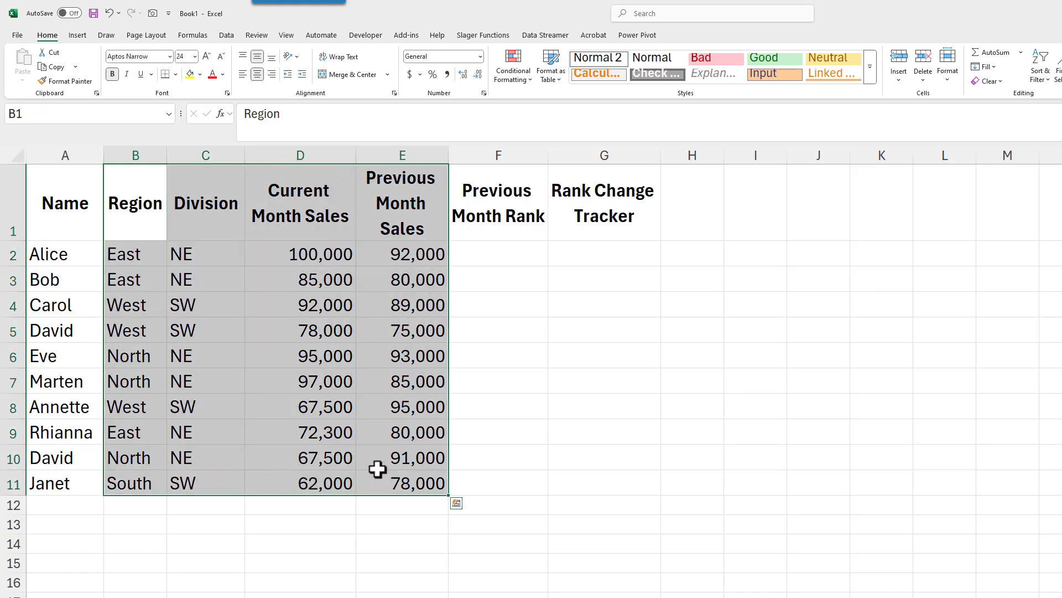
{"action": "left_click", "coordinate": [195, 33]}
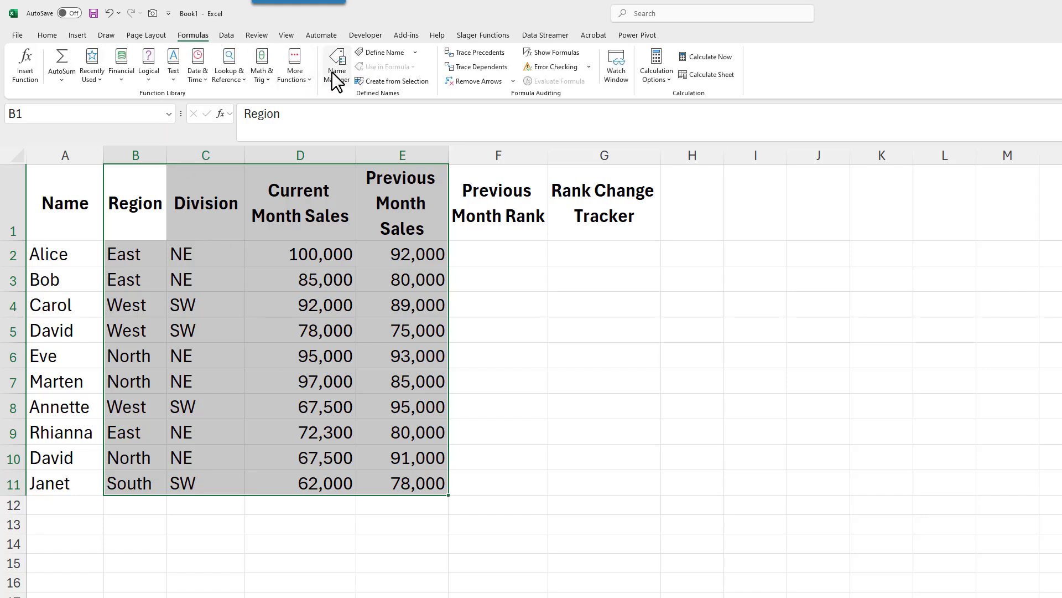
{"action": "left_click", "coordinate": [368, 78]}
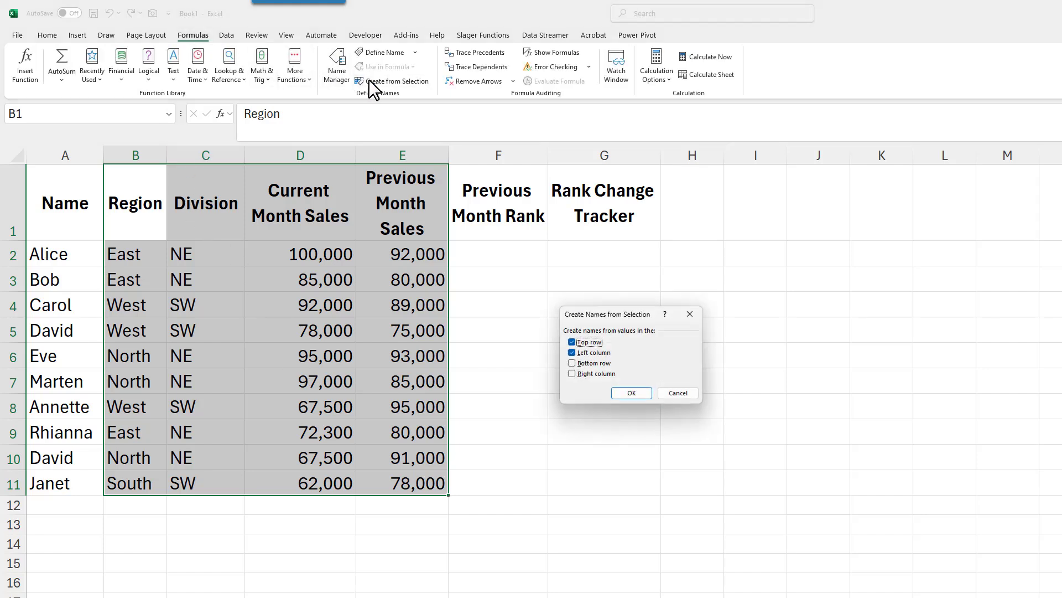
{"action": "left_click", "coordinate": [631, 393]}
{"action": "left_click", "coordinate": [604, 432]}
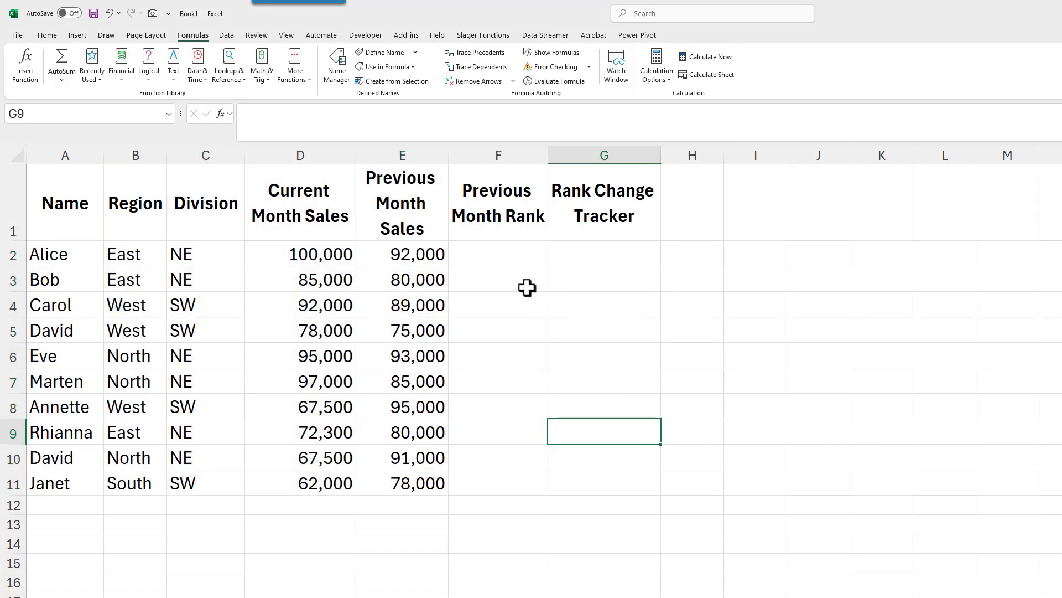
- Enter the previous month rank formula =RANK.EQ(E2,Previous_Month_Sales) in F2 and fill it down through F11
{"action": "left_click", "coordinate": [479, 252]}
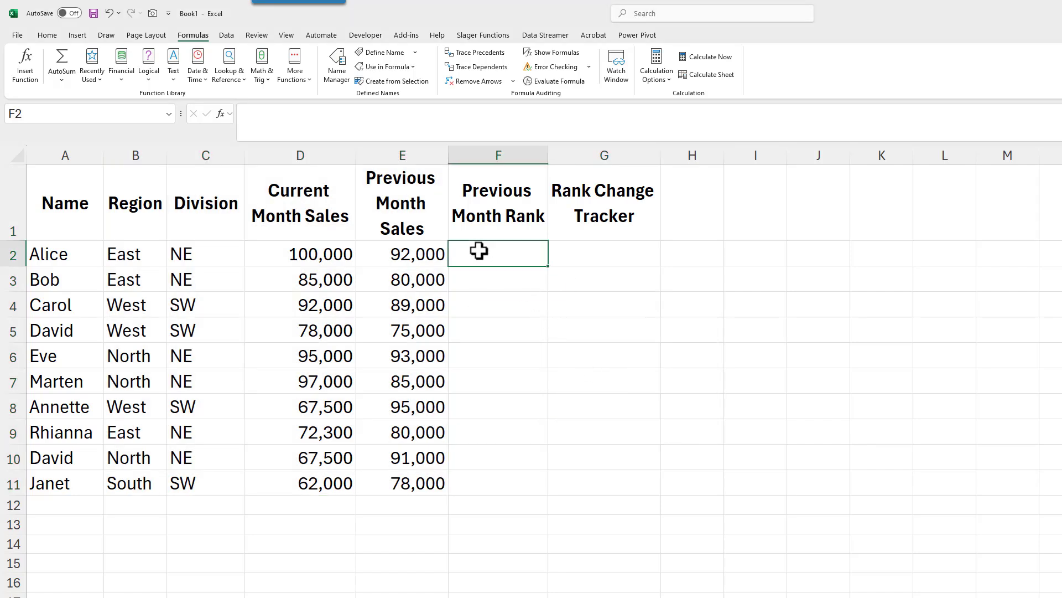
{"action": "type", "text": "="}
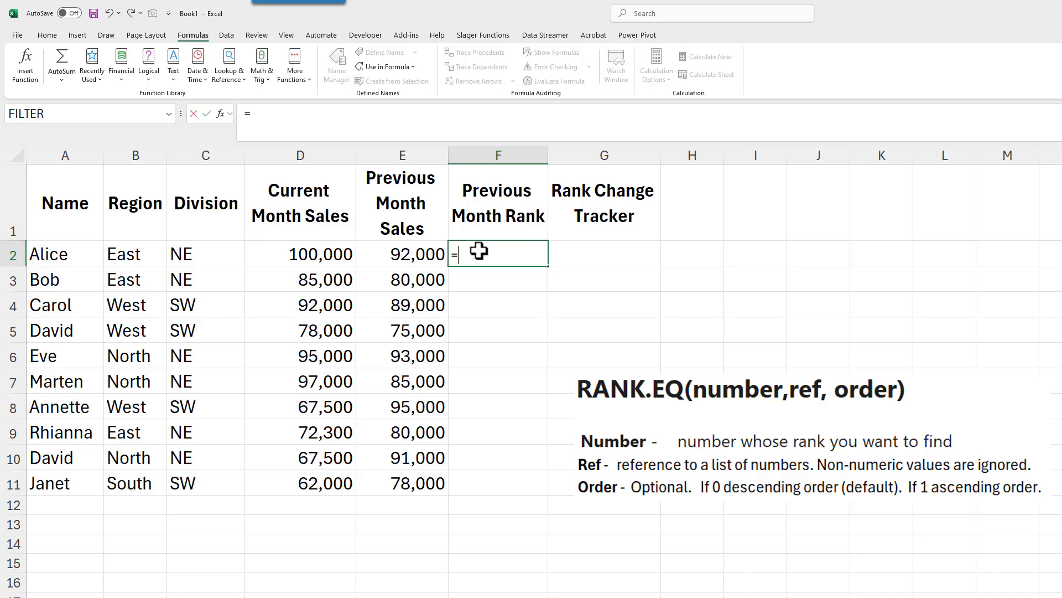
{"action": "type", "text": "Rank"}
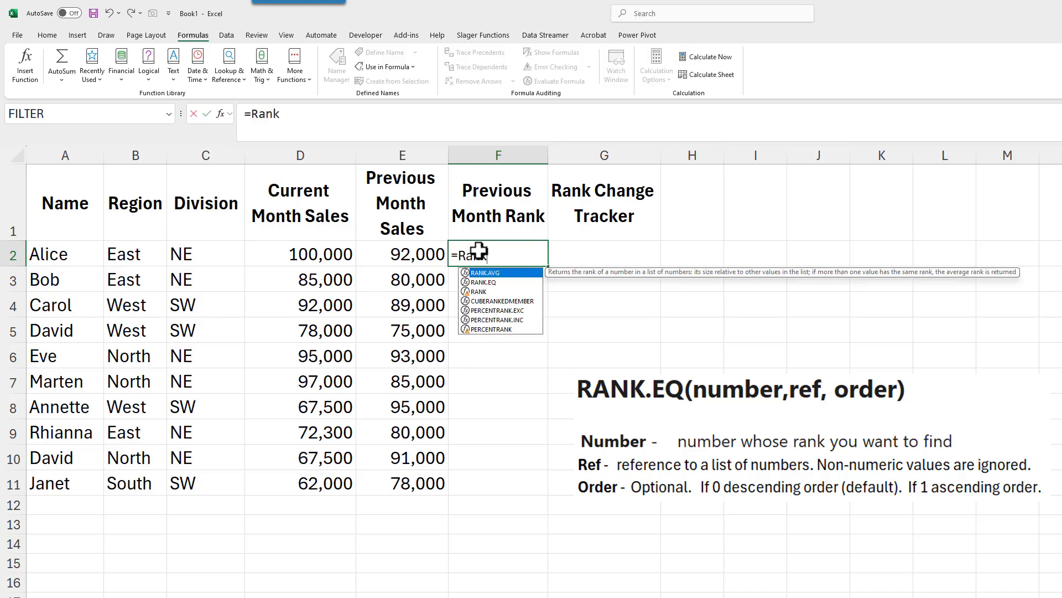
{"action": "key", "text": "Down"}
{"action": "key", "text": "Tab"}
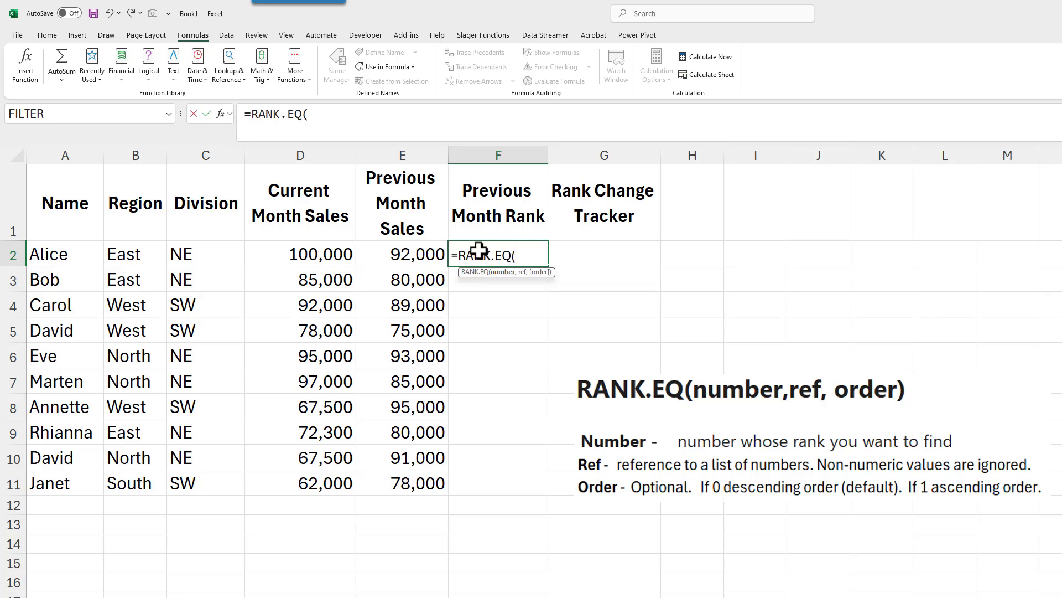
{"action": "left_click", "coordinate": [429, 254]}
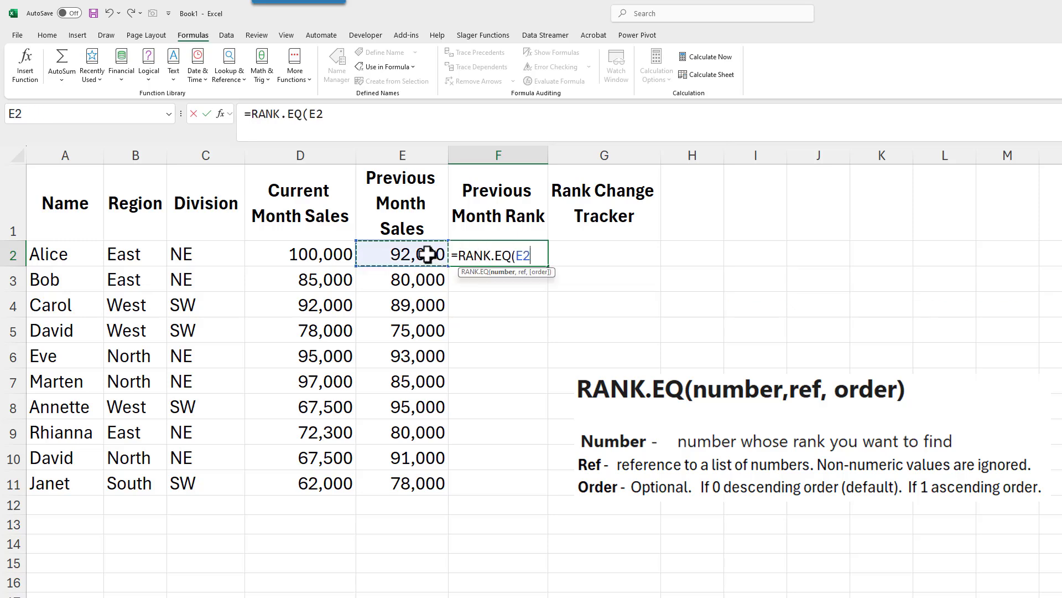
{"action": "type", "text": ",P"}
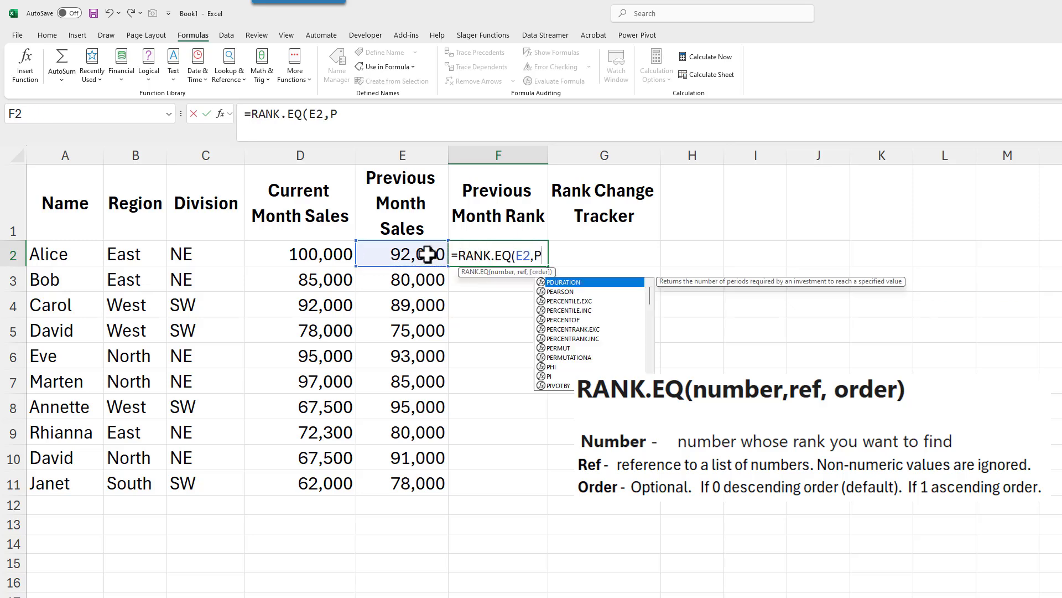
{"action": "type", "text": "re"}
{"action": "key", "text": "Tab"}
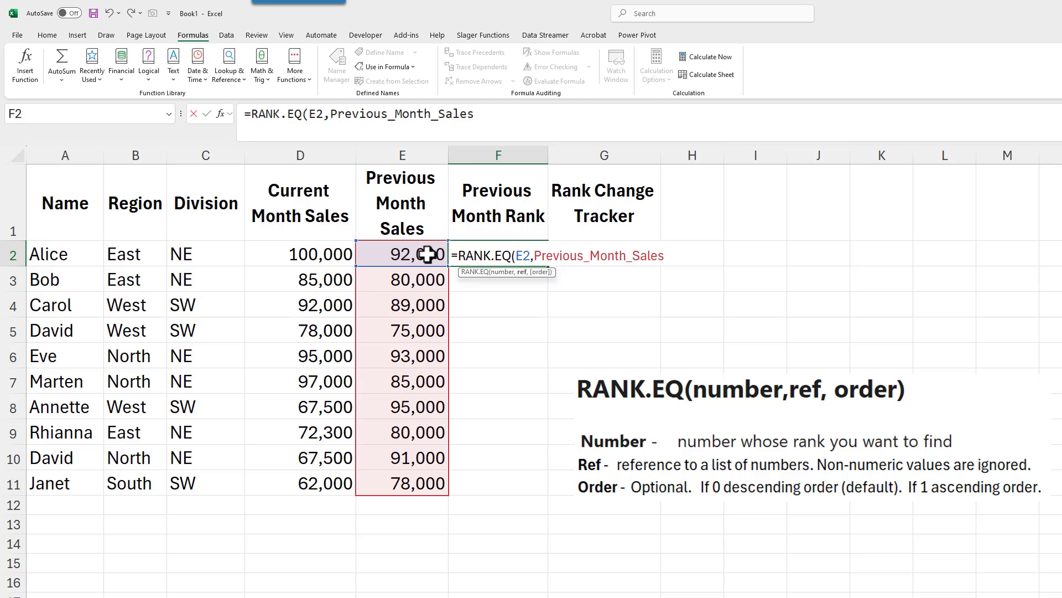
{"action": "type", "text": ")"}
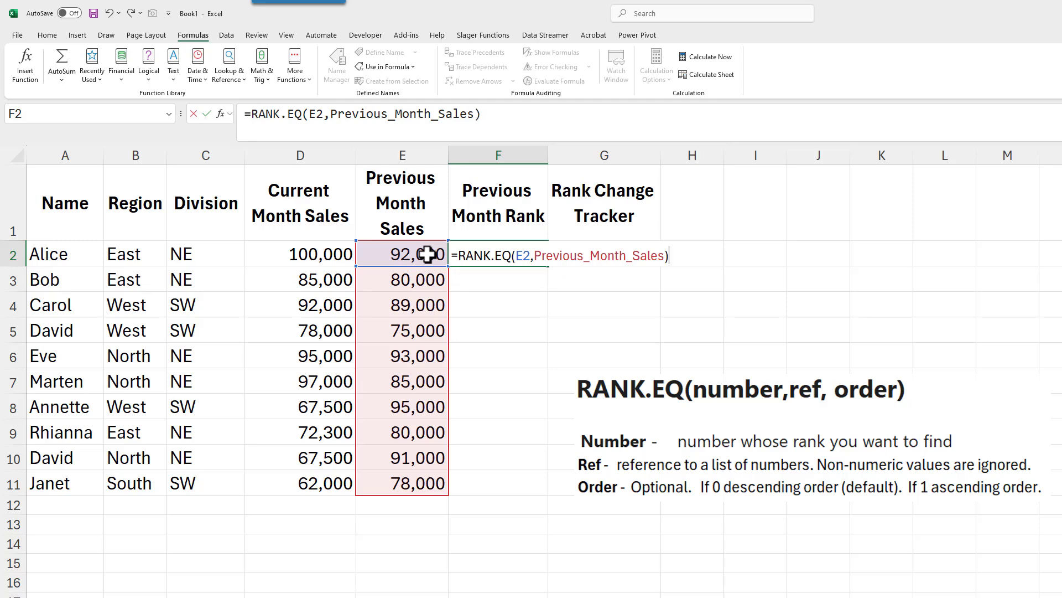
{"action": "key", "text": "ctrl+Return"}
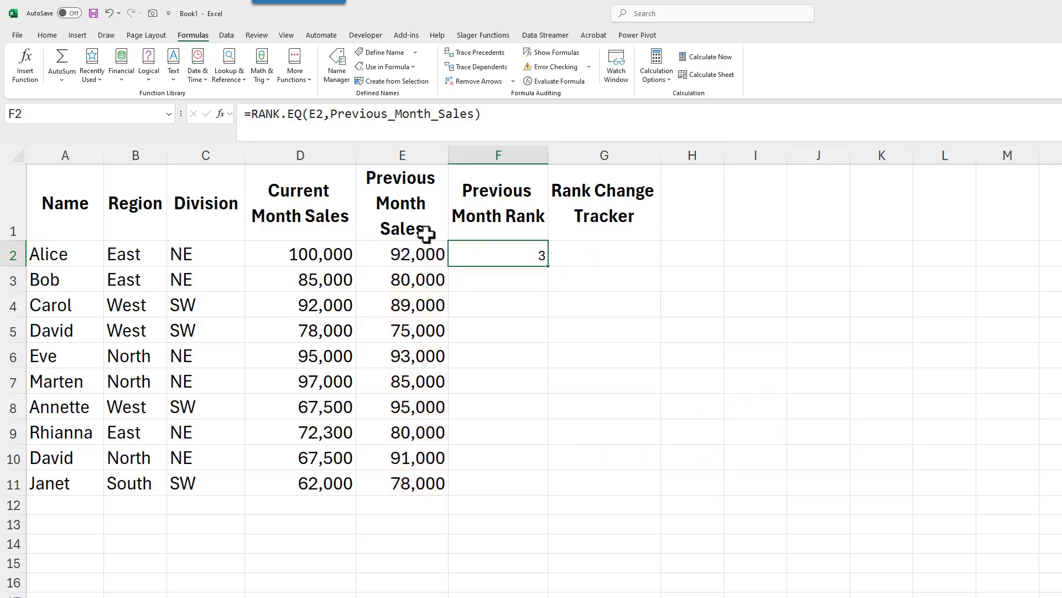
{"action": "double_click", "coordinate": [547, 268]}
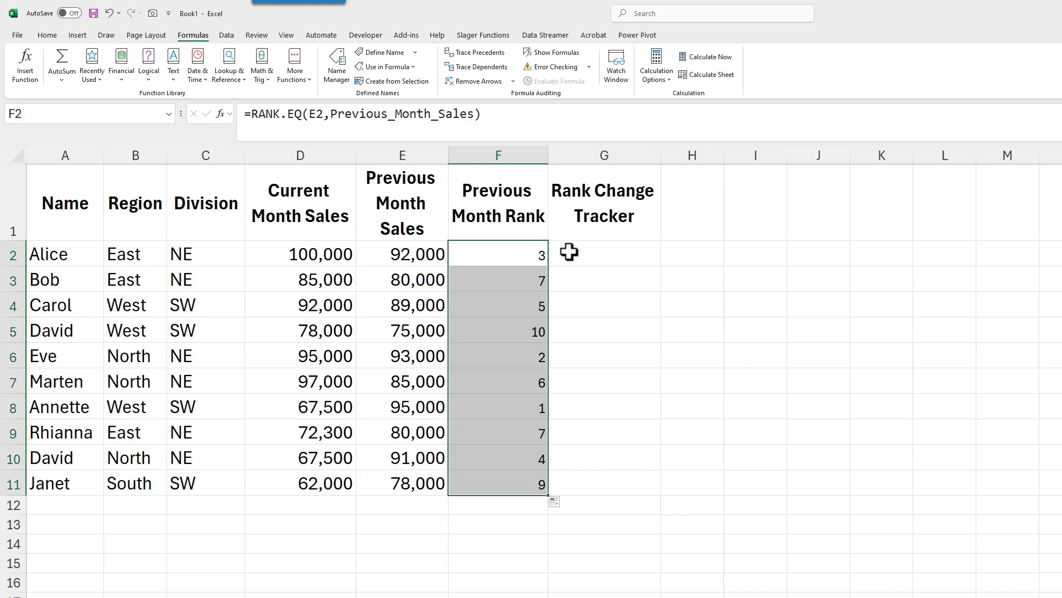
- Begin the rank change formula in G2 with the previous month rank, =RANK.EQ(E2,Previous_Month_Sales)
{"action": "left_click", "coordinate": [569, 253]}
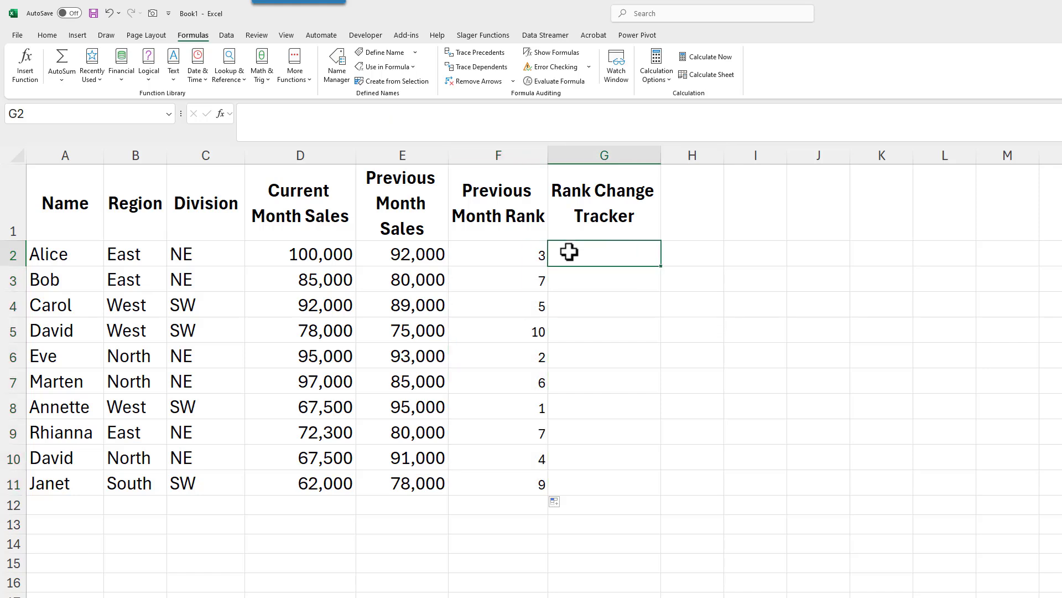
{"action": "type", "text": "="}
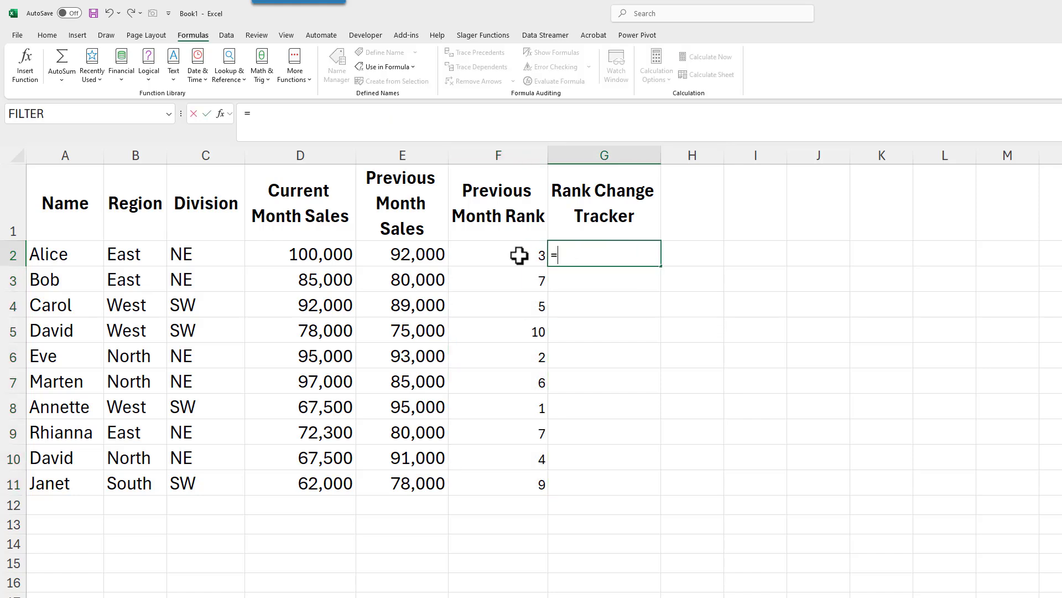
{"action": "type", "text": "Ran"}
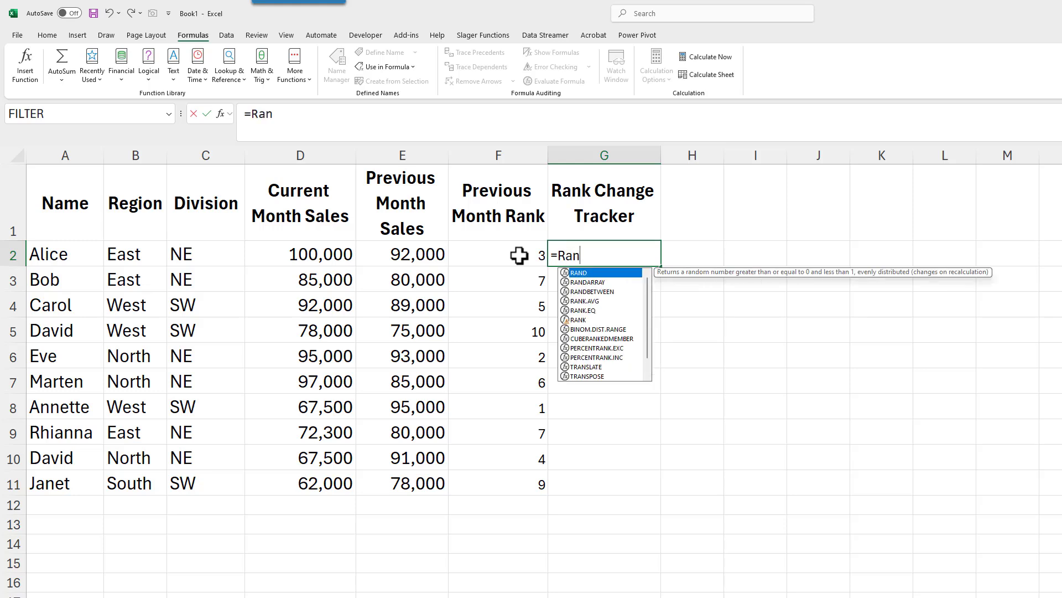
{"action": "key", "text": "Down"}
{"action": "key", "text": "Down"}
{"action": "key", "text": "Down"}
{"action": "key", "text": "Down"}
{"action": "key", "text": "Tab"}
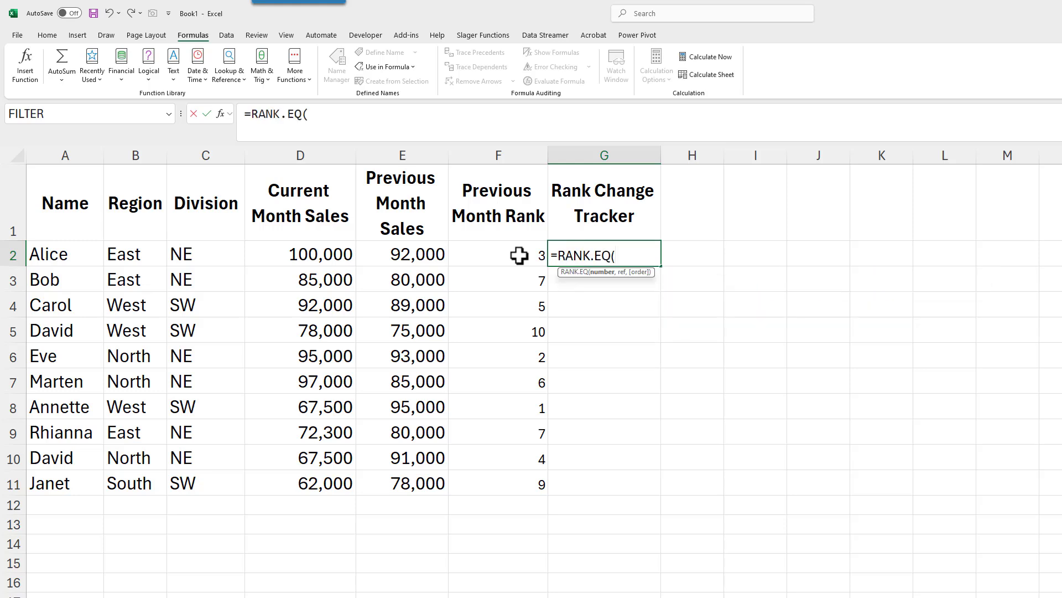
{"action": "type", "text": "E2,"}
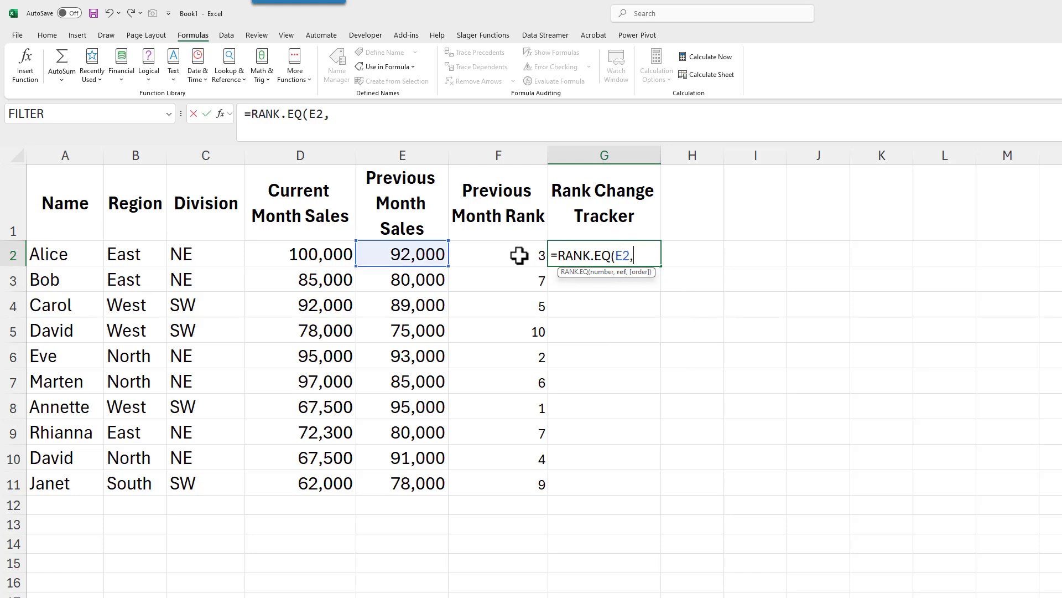
{"action": "type", "text": "Pre"}
{"action": "key", "text": "Tab"}
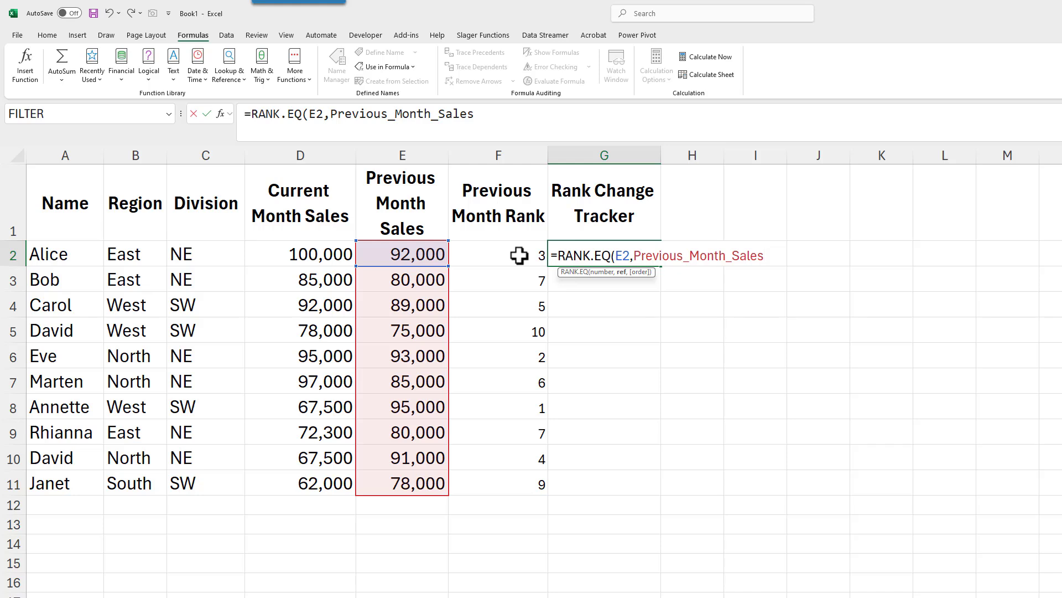
{"action": "type", "text": ")"}
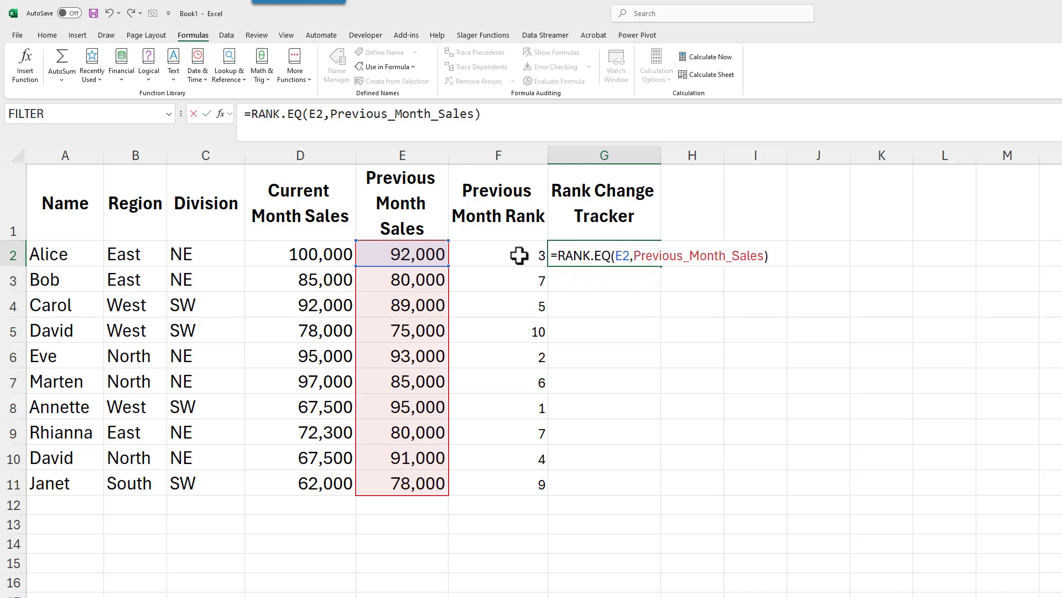
- Subtract RANK.EQ(D2,Current_Month_Sales) in the G2 formula and fill it down the Rank Change Tracker column
{"action": "type", "text": "-"}
{"action": "type", "text": "rank"}
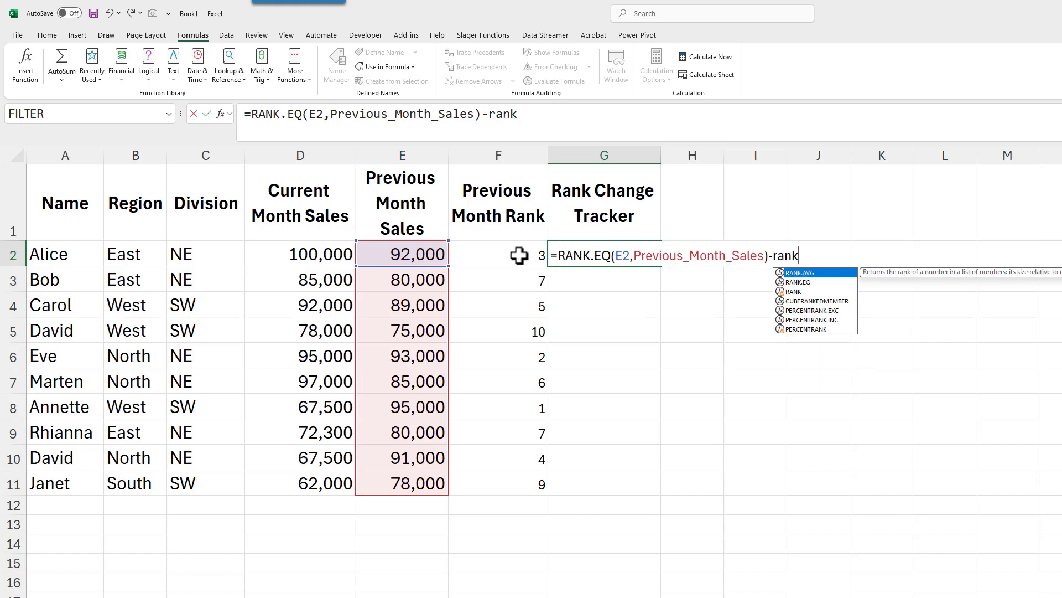
{"action": "key", "text": "Down"}
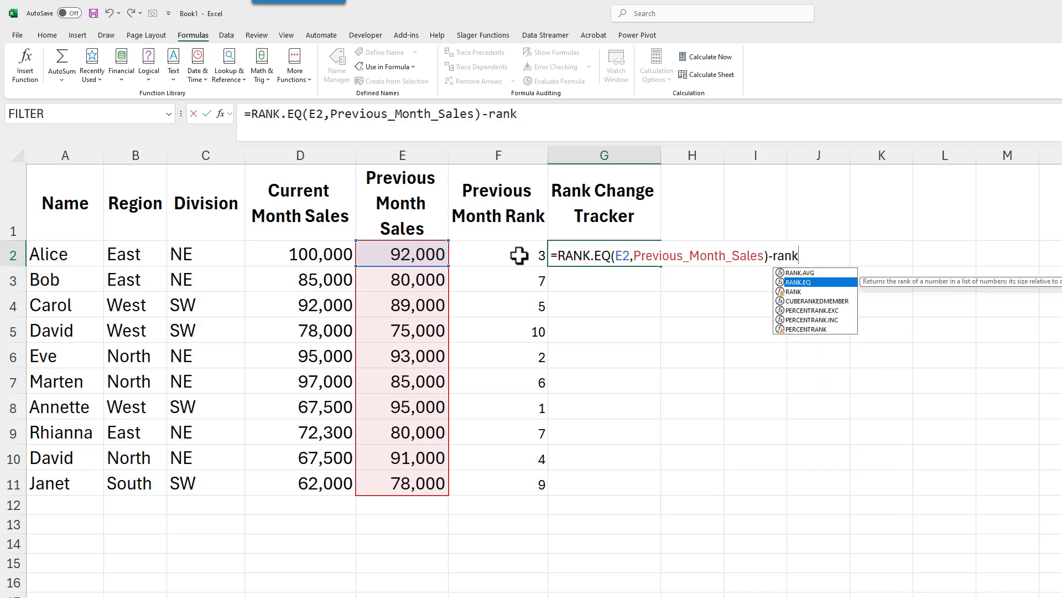
{"action": "key", "text": "Tab"}
{"action": "type", "text": "D"}
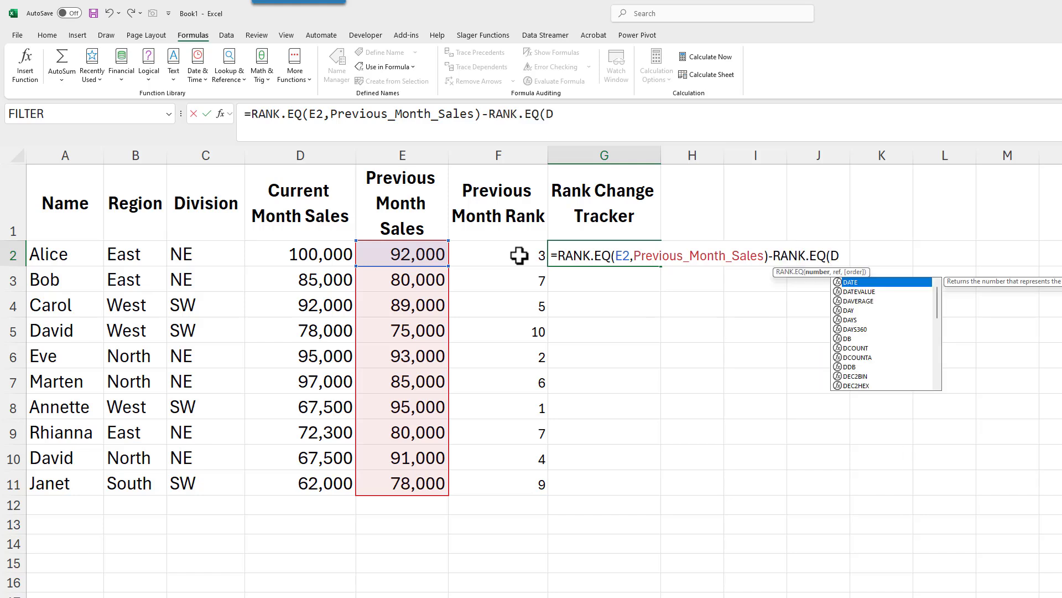
{"action": "type", "text": "2,"}
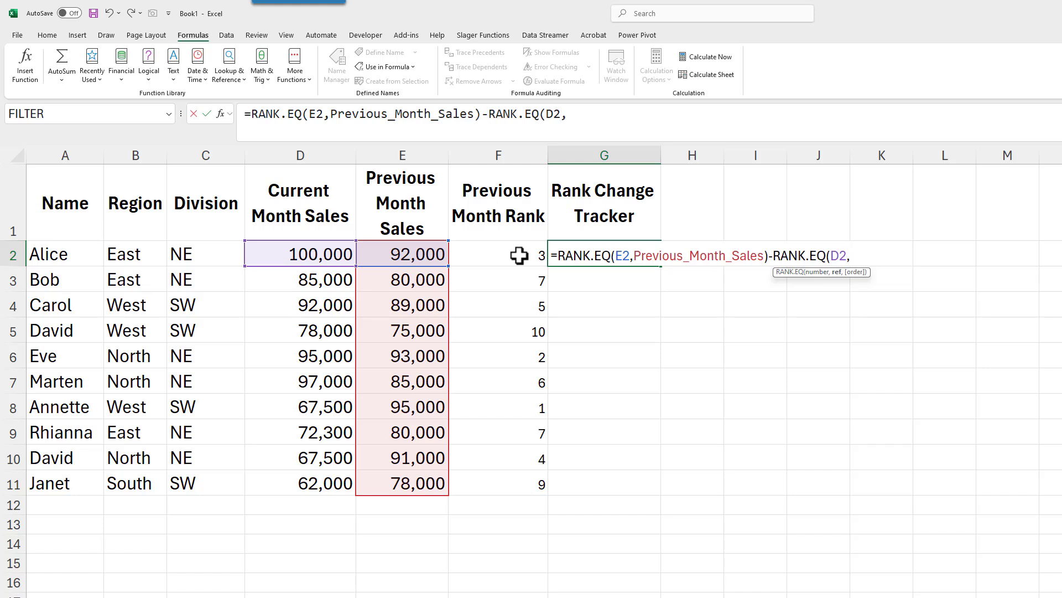
{"action": "type", "text": "cu"}
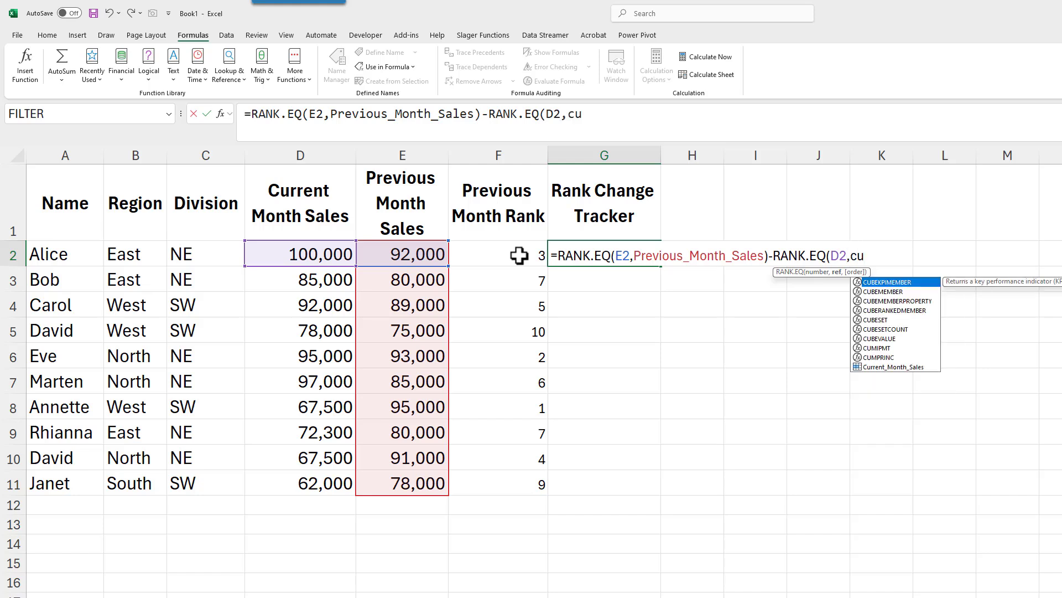
{"action": "type", "text": "r"}
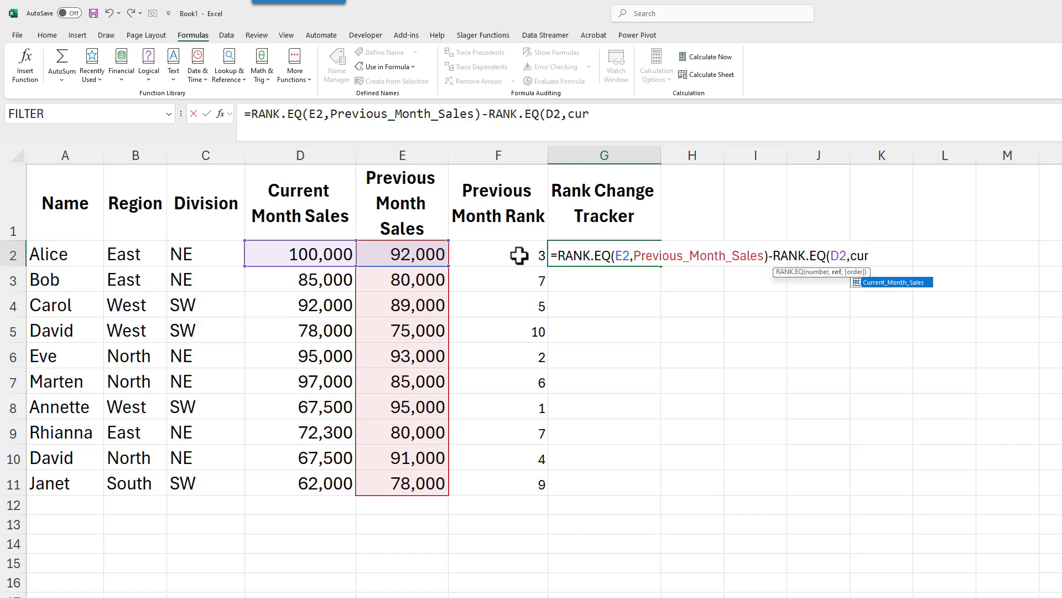
{"action": "key", "text": "Tab"}
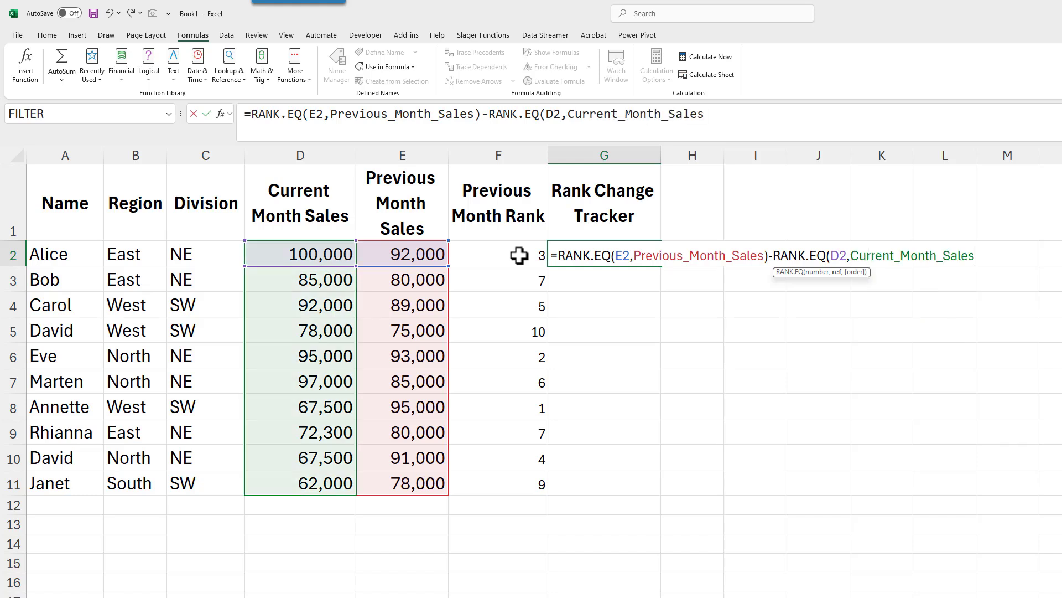
{"action": "type", "text": ")"}
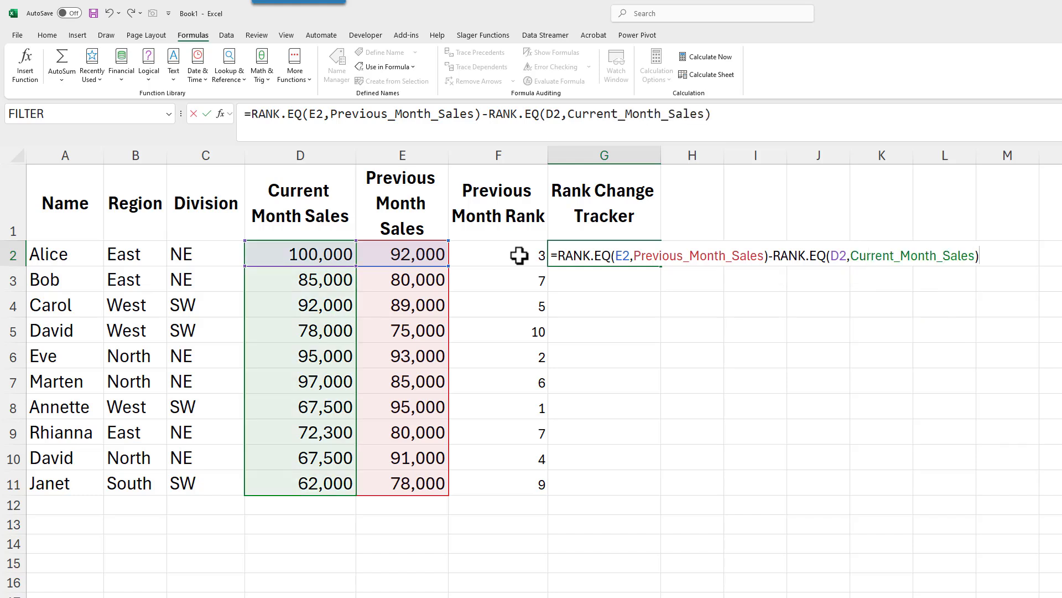
{"action": "key", "text": "ctrl+Return"}
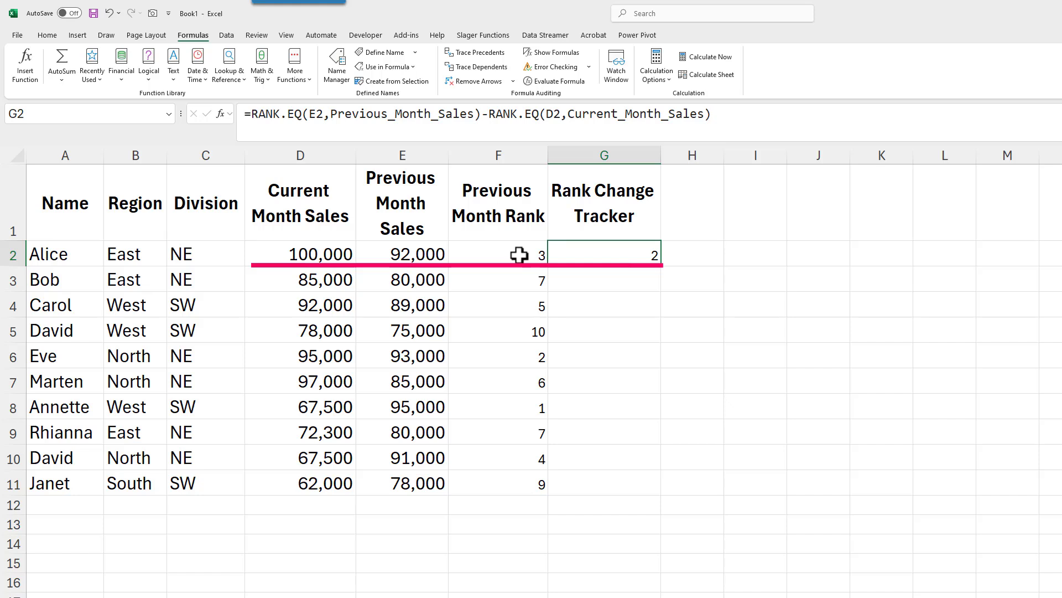
{"action": "double_click", "coordinate": [663, 267]}
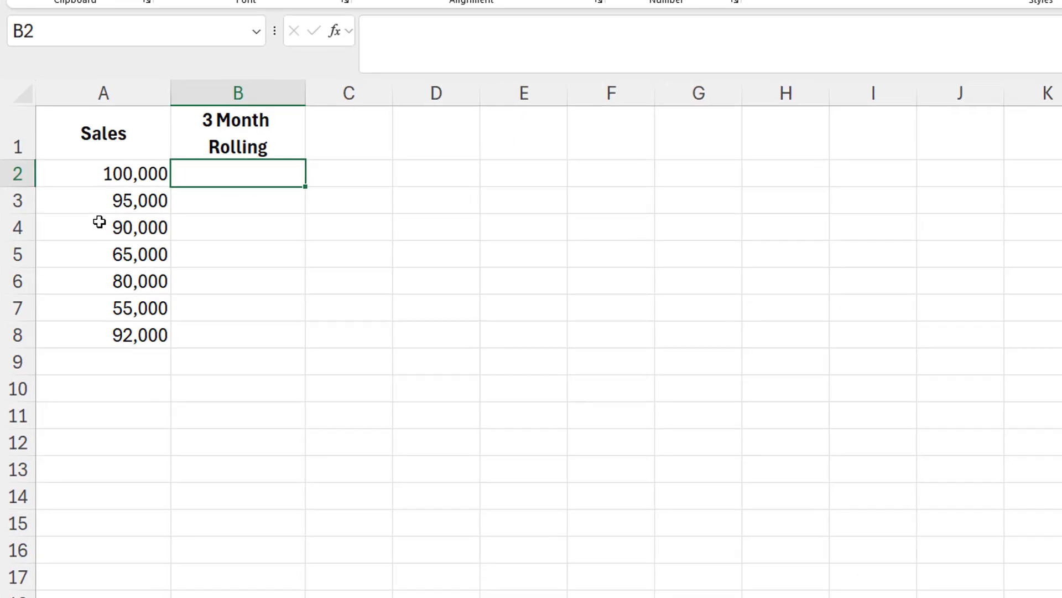
- Begin the 3 Month Rolling formula in B2 with =RANK.EQ(A2,OFFSET(A$2, using A$2 as the OFFSET starting reference
{"action": "type", "text": "=ran"}
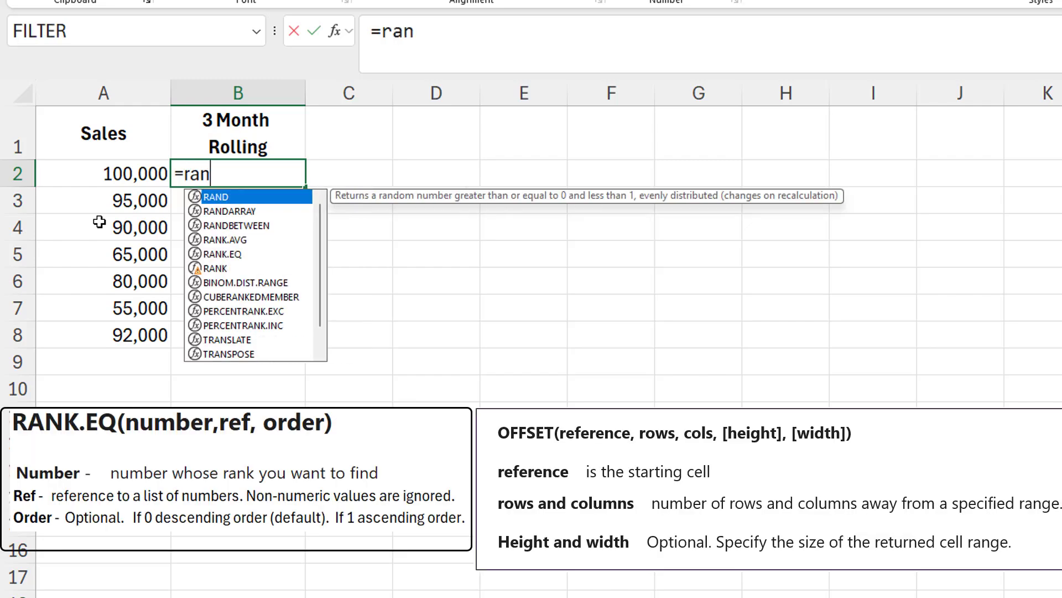
{"action": "key", "text": "Down"}
{"action": "key", "text": "Down"}
{"action": "key", "text": "Down"}
{"action": "key", "text": "Down"}
{"action": "key", "text": "Tab"}
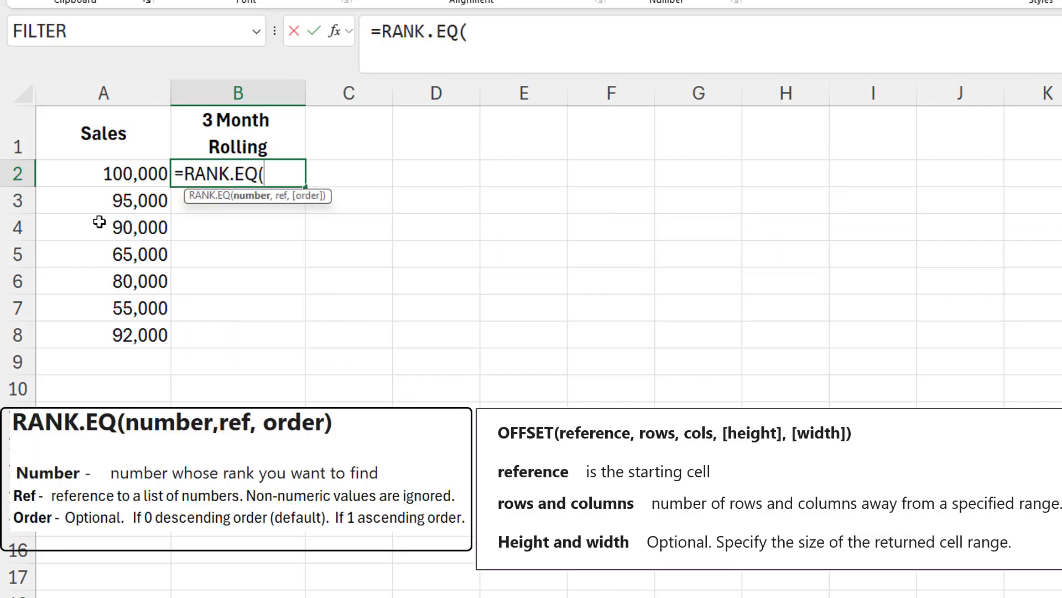
{"action": "type", "text": "A"}
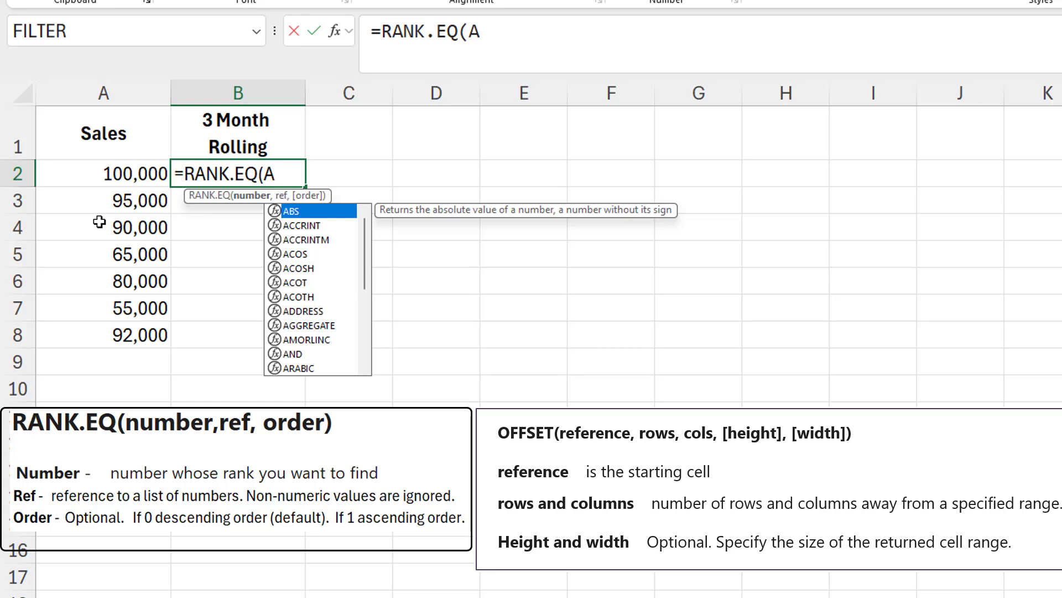
{"action": "type", "text": "2,of"}
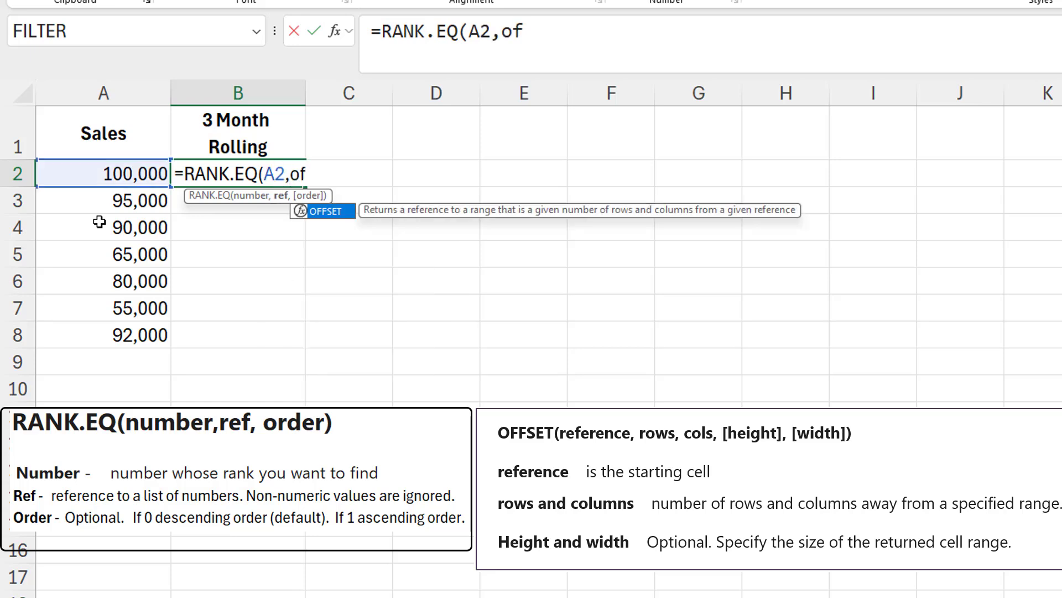
{"action": "key", "text": "Tab"}
{"action": "type", "text": "A$2,"}
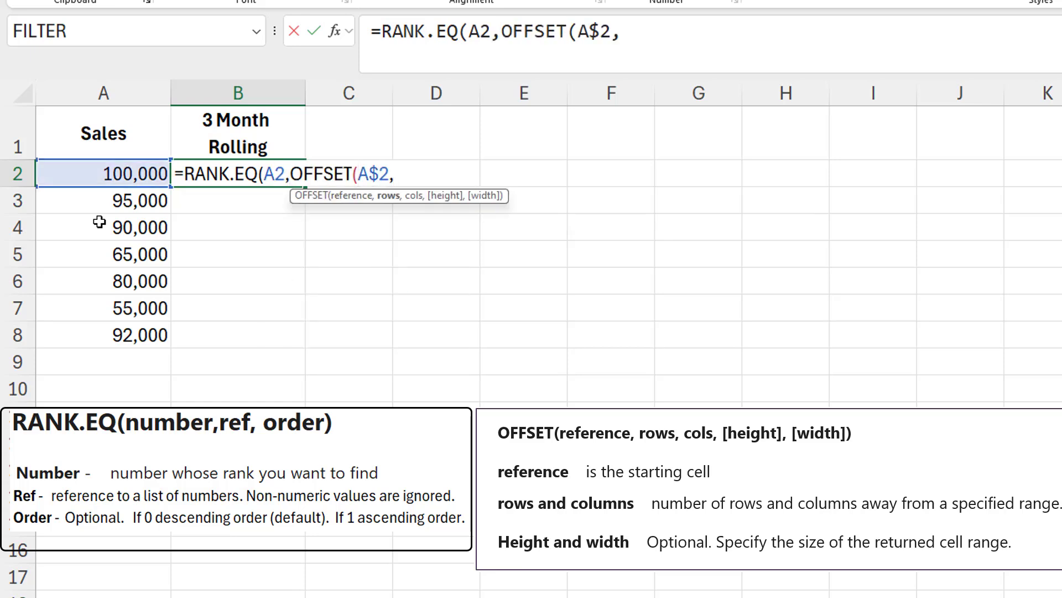
- Add MAX(0,ROW()-ROW($A$2)-2) as the rows argument of OFFSET in the B2 formula
{"action": "type", "text": "max"}
{"action": "key", "text": "Tab"}
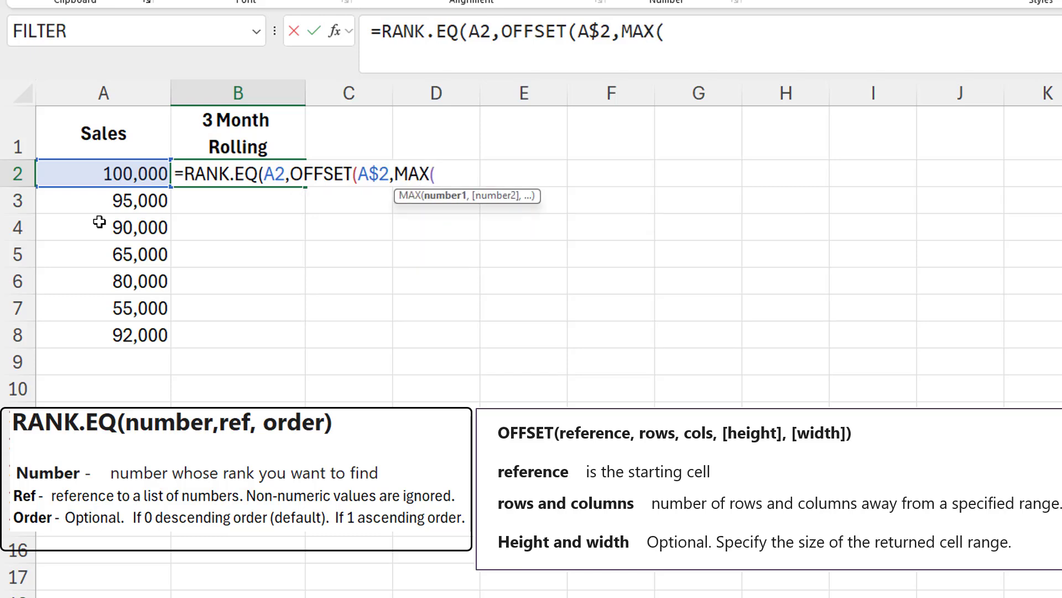
{"action": "type", "text": "0,row"}
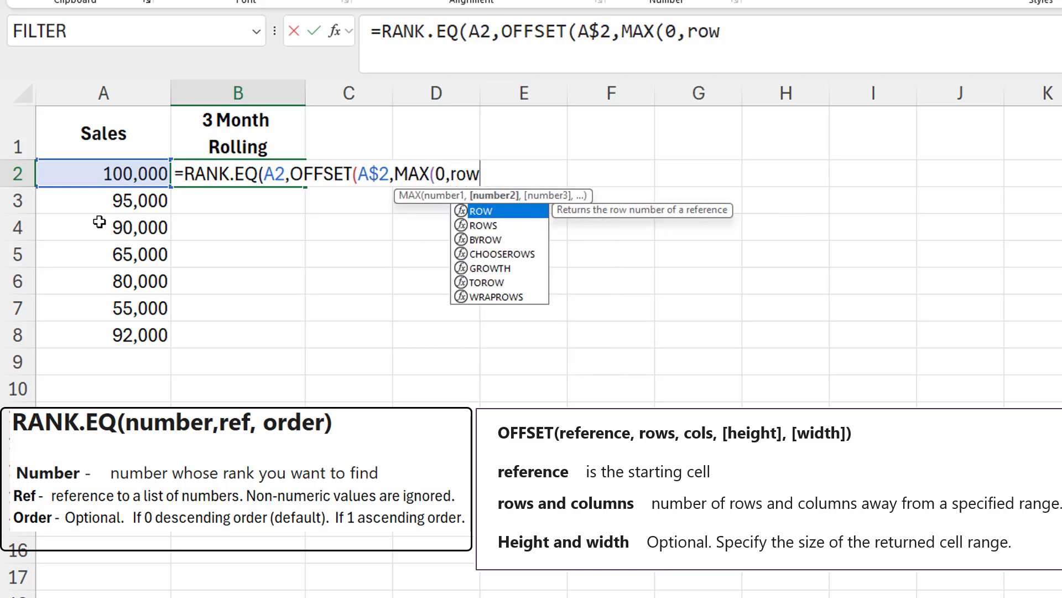
{"action": "key", "text": "Tab"}
{"action": "type", "text": ")- r"}
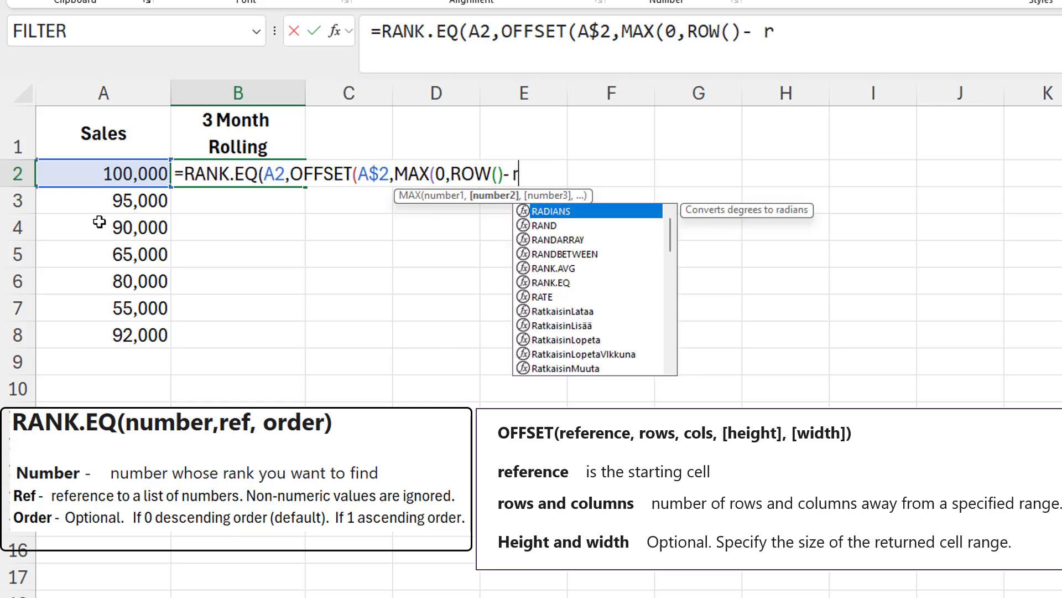
{"action": "type", "text": "ow"}
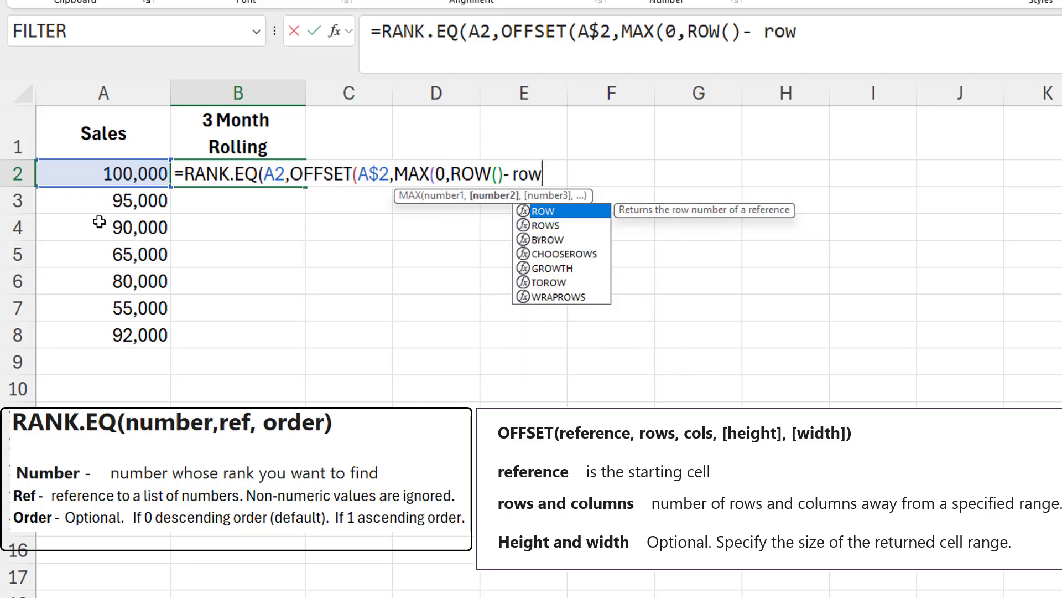
{"action": "type", "text": "($A"}
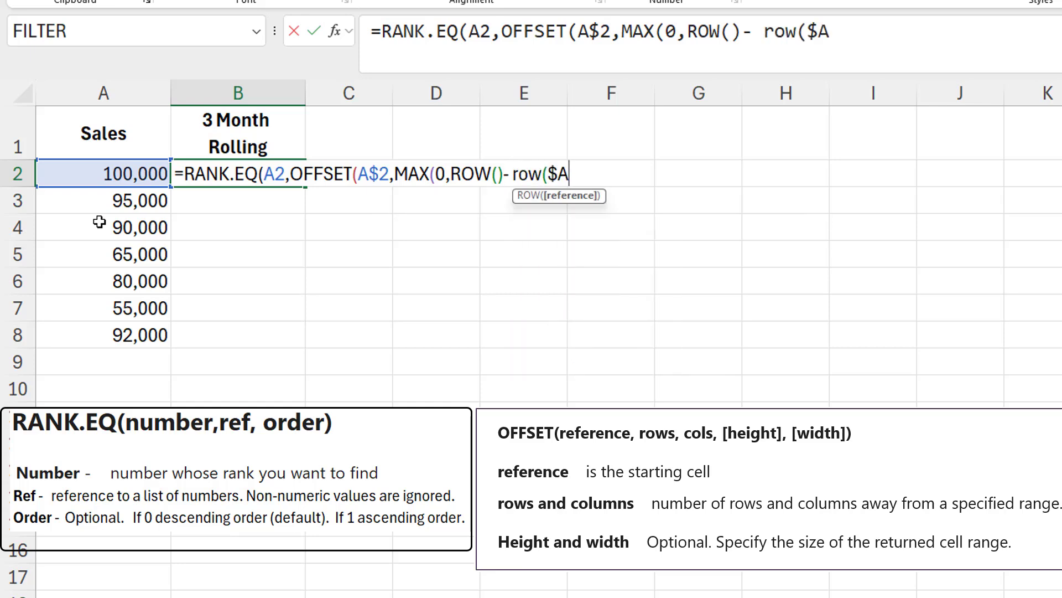
{"action": "type", "text": "$2)"}
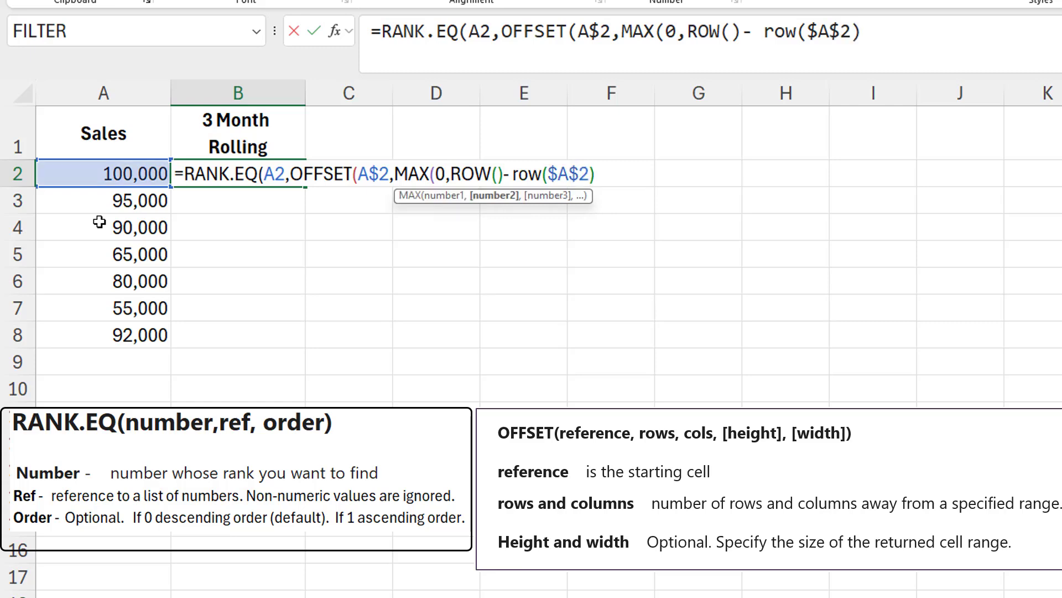
{"action": "type", "text": "-2),"}
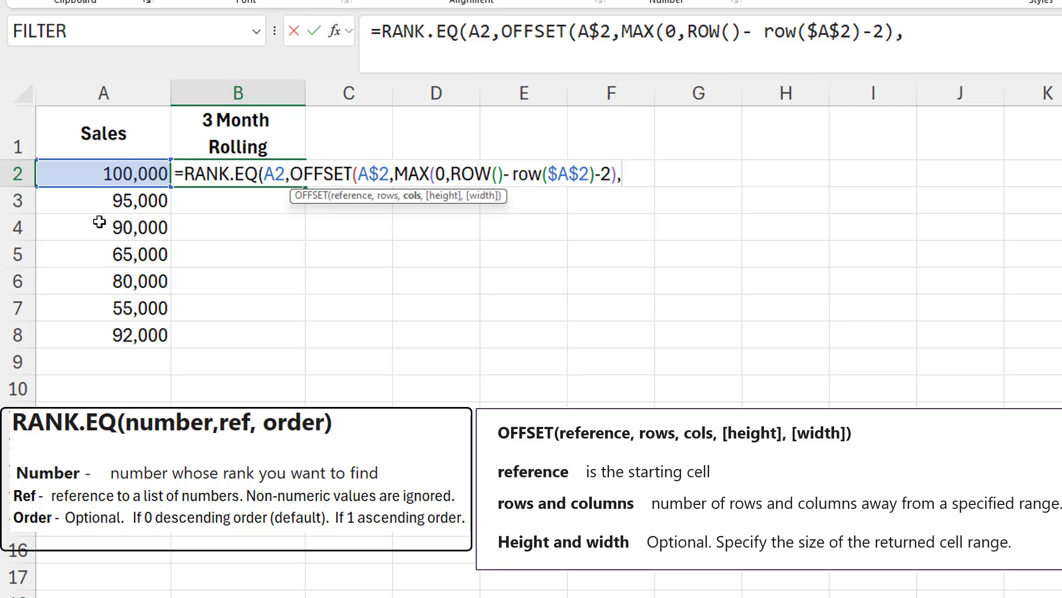
- Complete the B2 formula with an OFFSET column shift of 0 and height of 3, and fill it down through B8
{"action": "type", "text": "0,3))"}
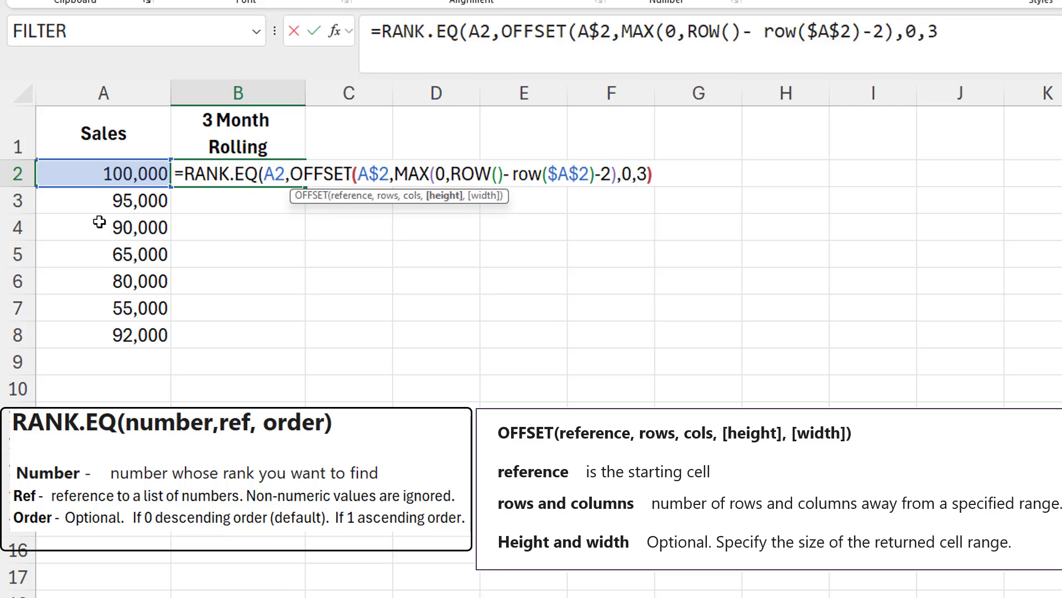
{"action": "key", "text": "ctrl+Return"}
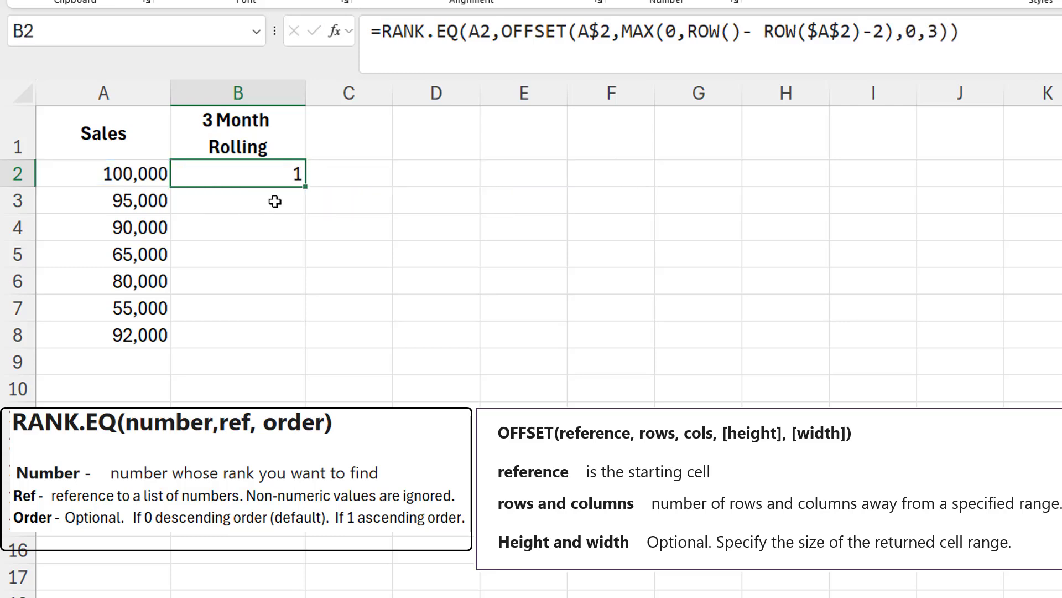
{"action": "double_click", "coordinate": [304, 186]}
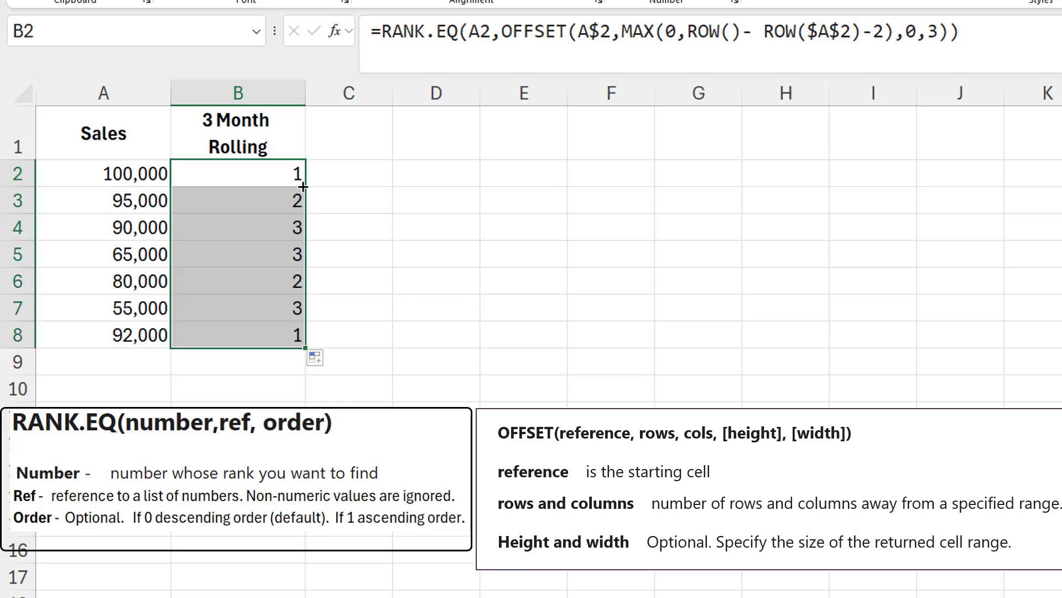
{"action": "left_click", "coordinate": [357, 192]}
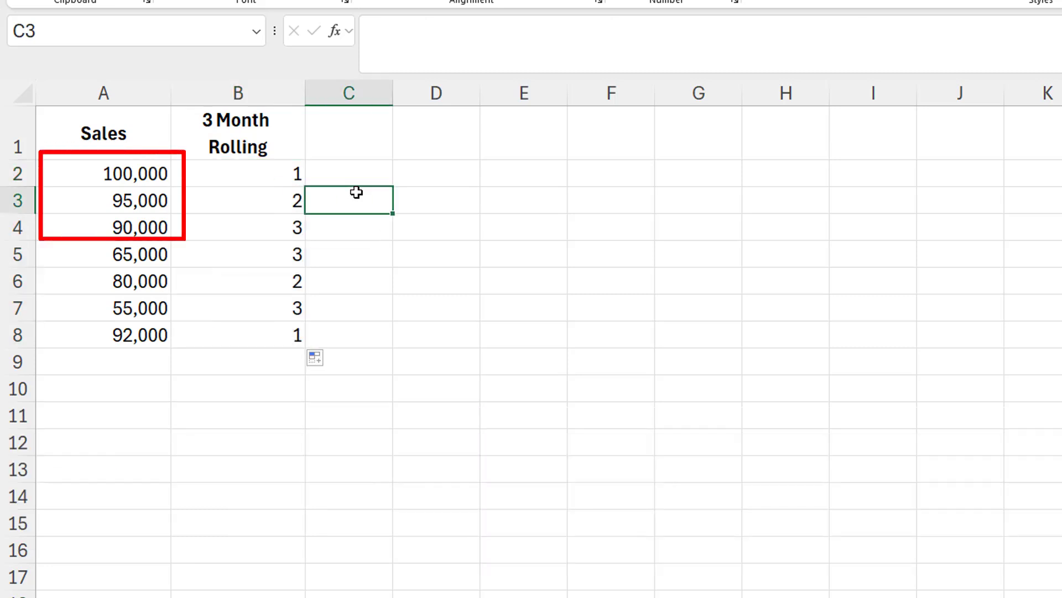